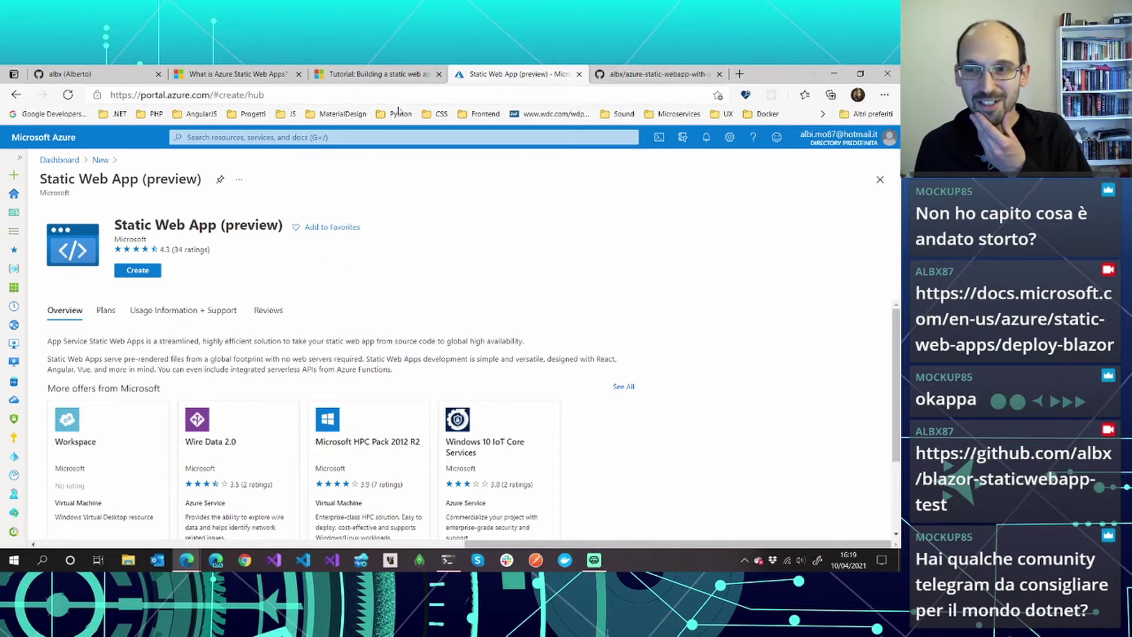
# - Consult the Blazor tutorial's section on creating a static web app and start creating a Static Web App (preview) in Azure
pyautogui.click(387, 73)
pyautogui.scroll(-3, 389, 272)
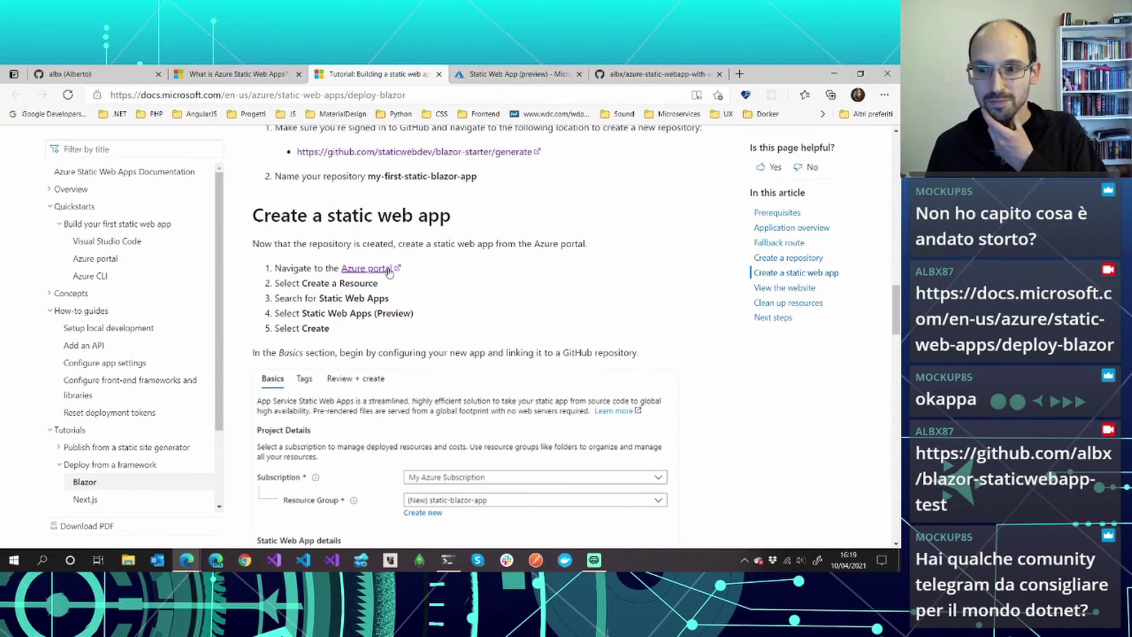
pyautogui.click(498, 74)
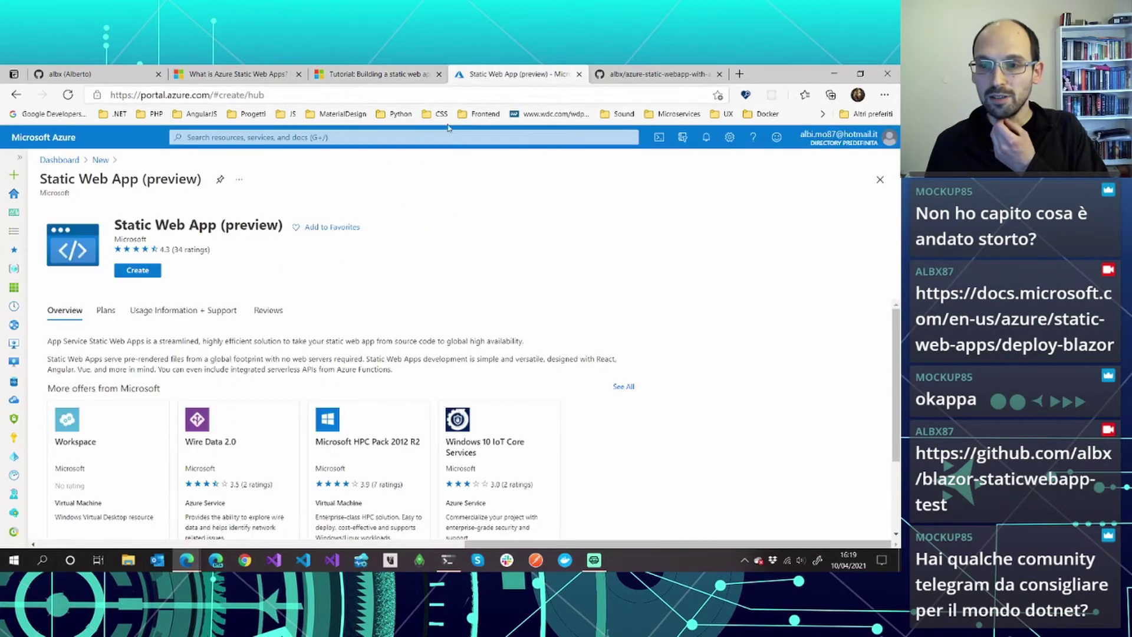
pyautogui.click(141, 271)
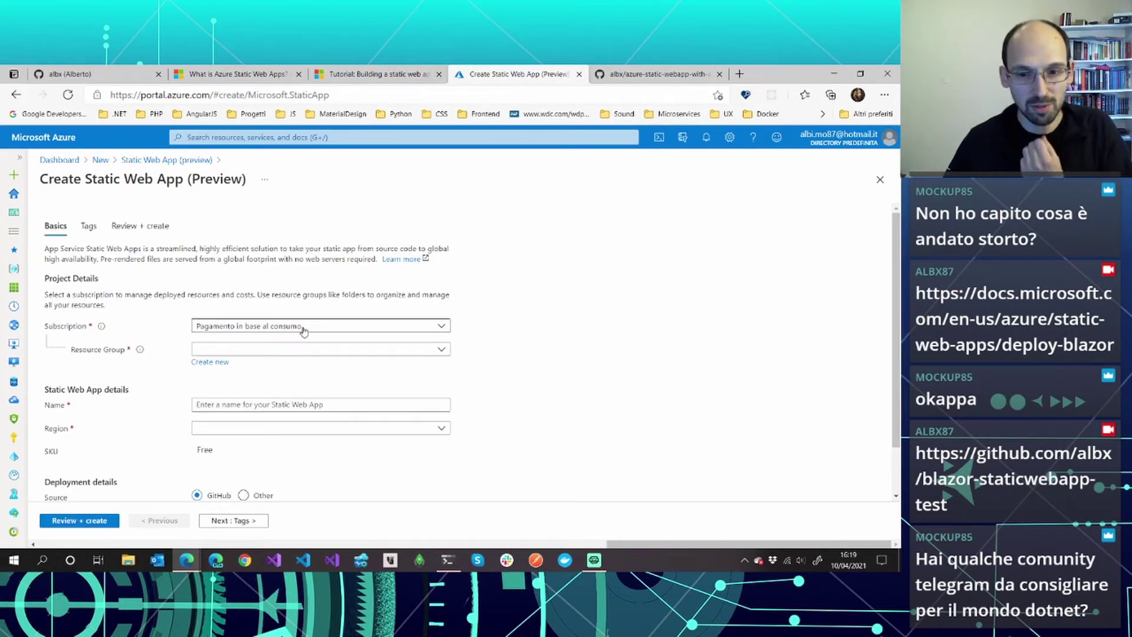
# - Begin a new resource group for the static web app and name it StaticWebAppTest_ResourceGroup
pyautogui.click(280, 350)
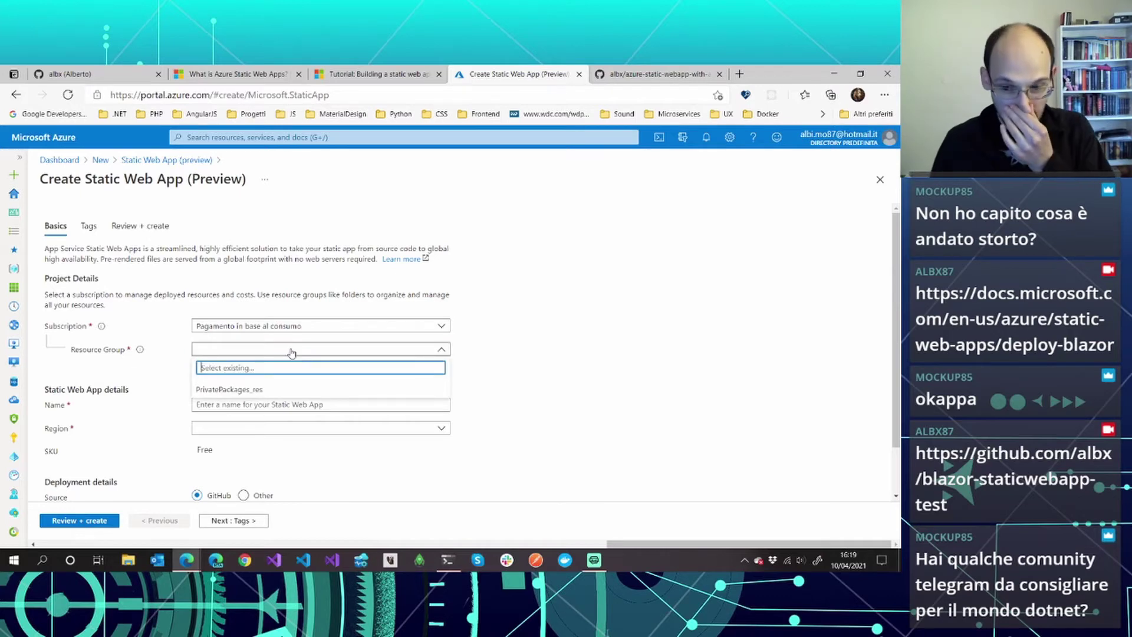
pyautogui.click(291, 351)
pyautogui.click(213, 362)
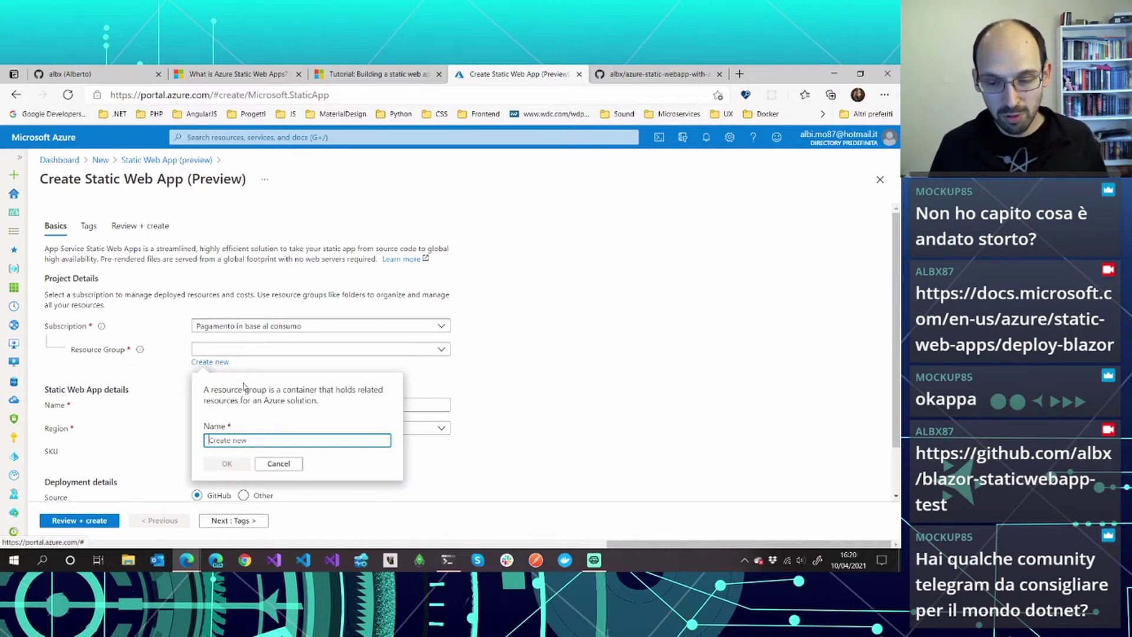
pyautogui.write('Sta')
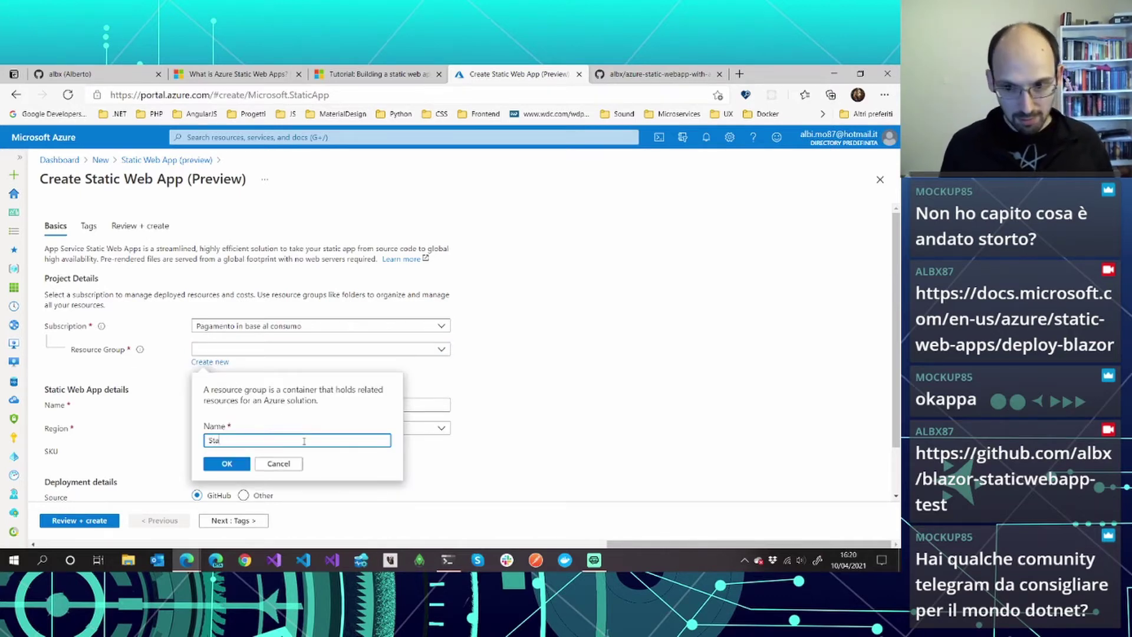
pyautogui.write('ticWebApps')
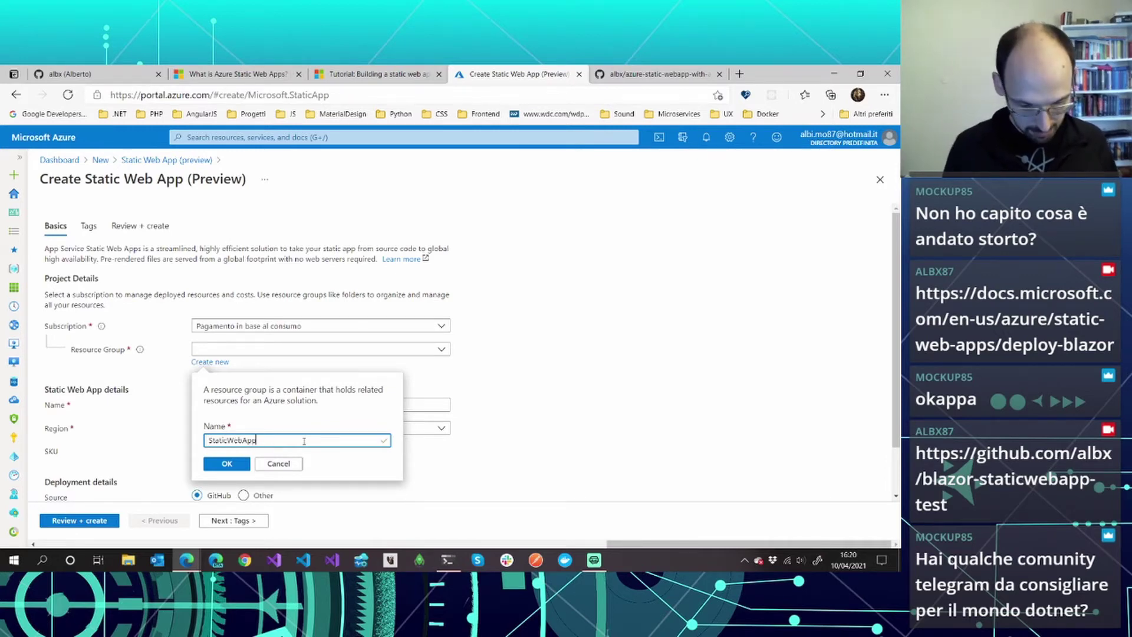
pyautogui.press('BackSpace')
pyautogui.write('Test_')
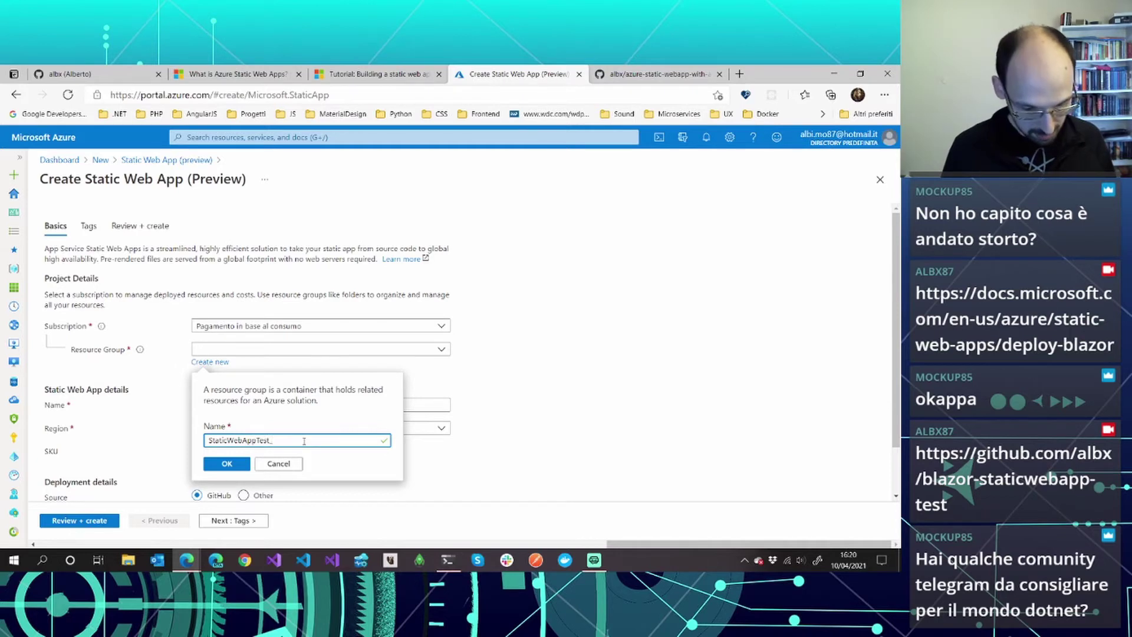
pyautogui.write('Res')
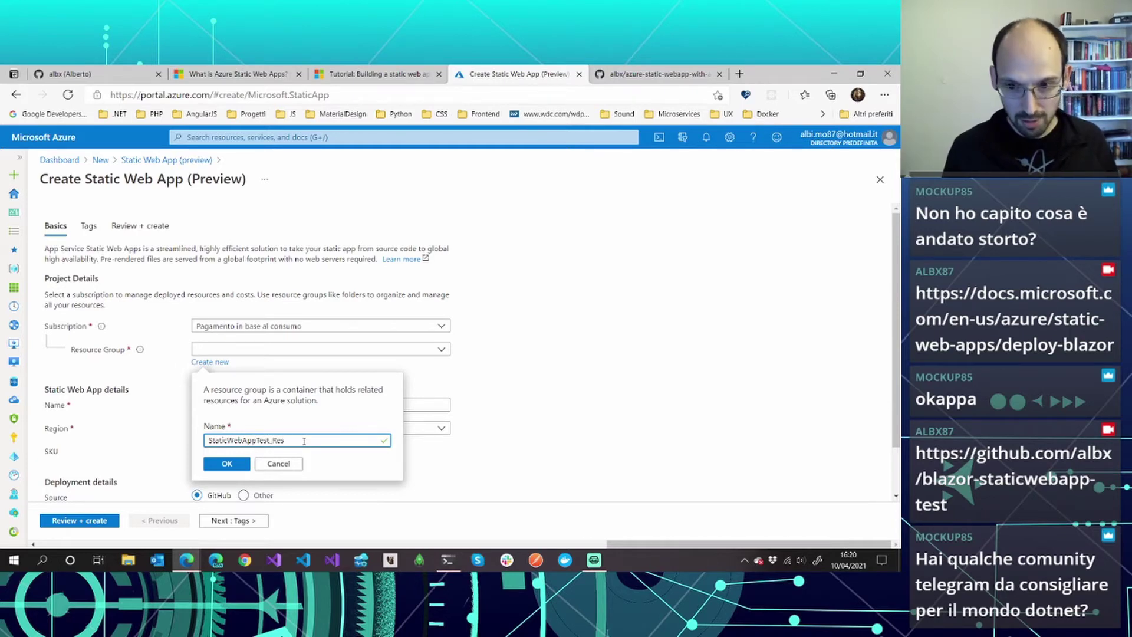
pyautogui.write('ourceGroup')
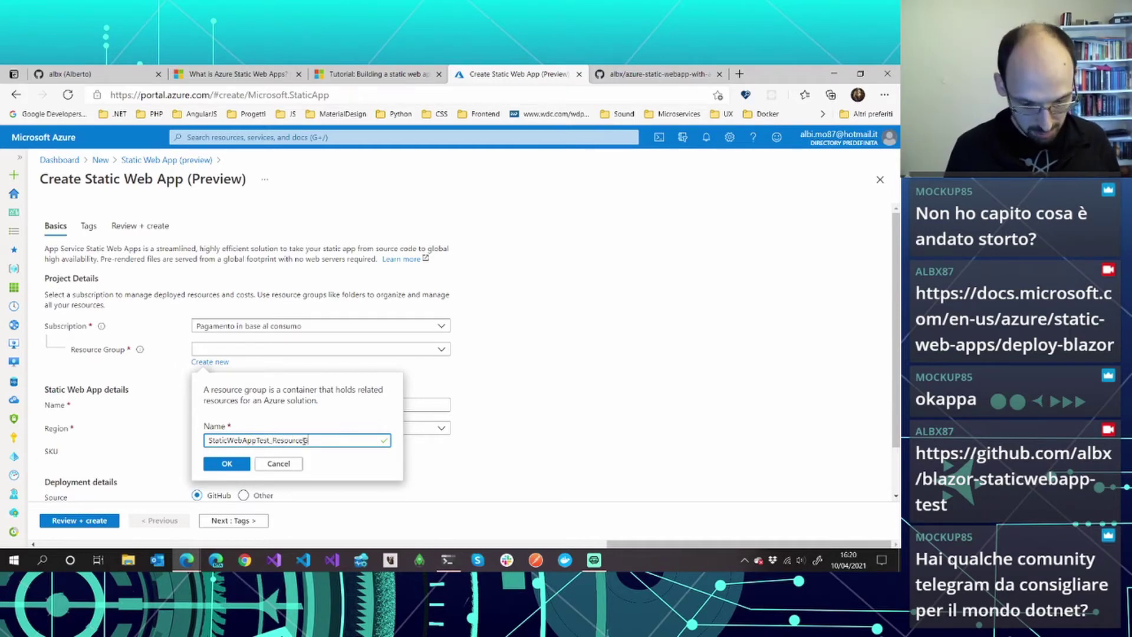
# - Shorten the new resource group's name to StaticWebAppTest_RG and confirm it
pyautogui.hotkey('shift', 'Left')
pyautogui.hotkey('shift', 'Left')
pyautogui.hotkey('shift', 'Left')
pyautogui.hotkey('shift', 'Left')
pyautogui.hotkey('shift', 'Left')
pyautogui.hotkey('shift', 'Left')
pyautogui.hotkey('shift', 'Left')
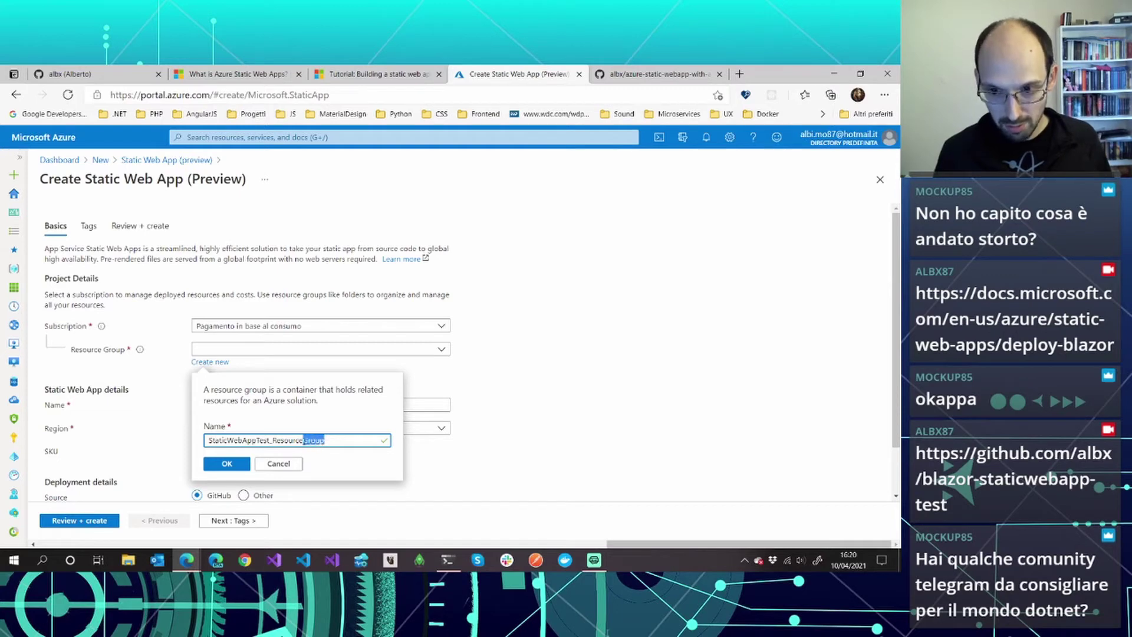
pyautogui.hotkey('shift', 'Left')
pyautogui.hotkey('shift', 'Left')
pyautogui.hotkey('shift', 'Left')
pyautogui.hotkey('shift', 'Left')
pyautogui.write('G')
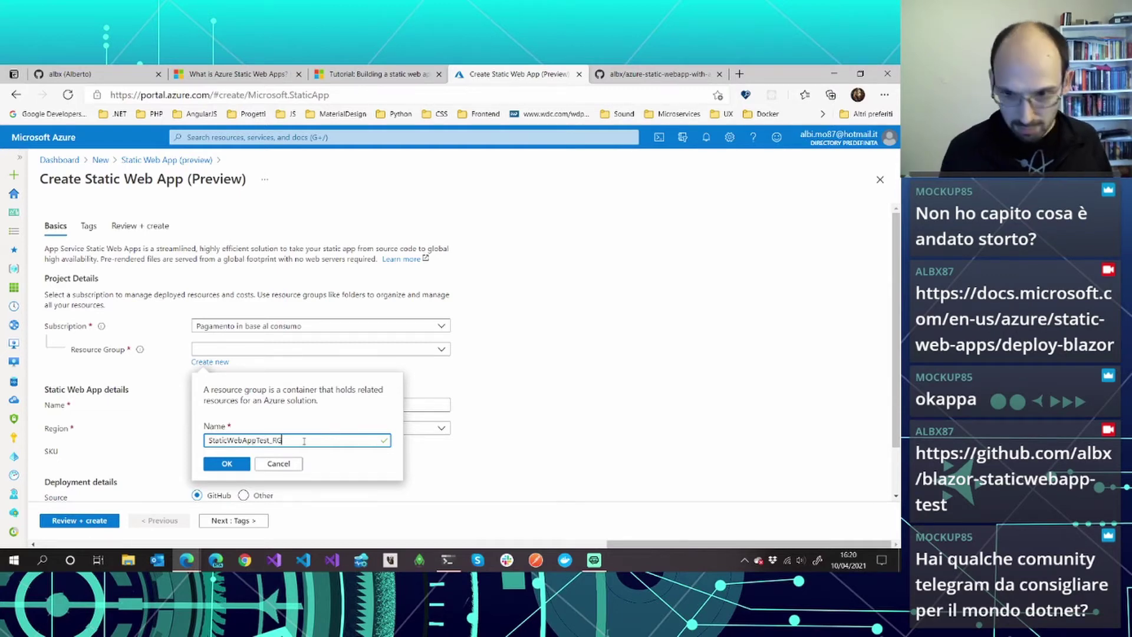
pyautogui.click(226, 465)
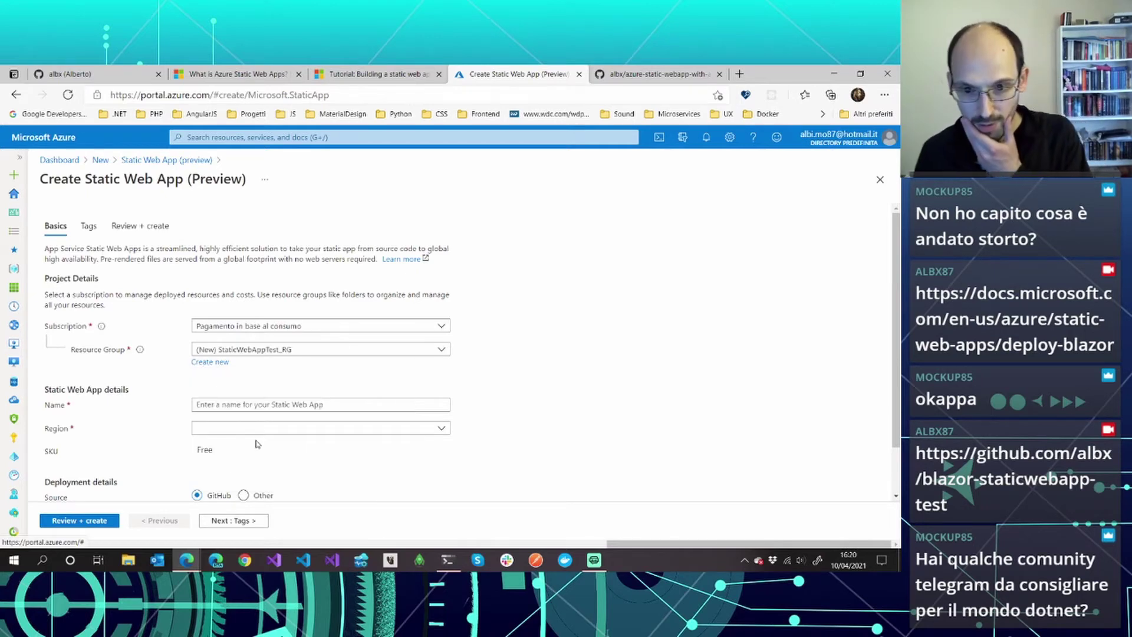
# - Name the static web app albx-blazor-test
pyautogui.click(276, 407)
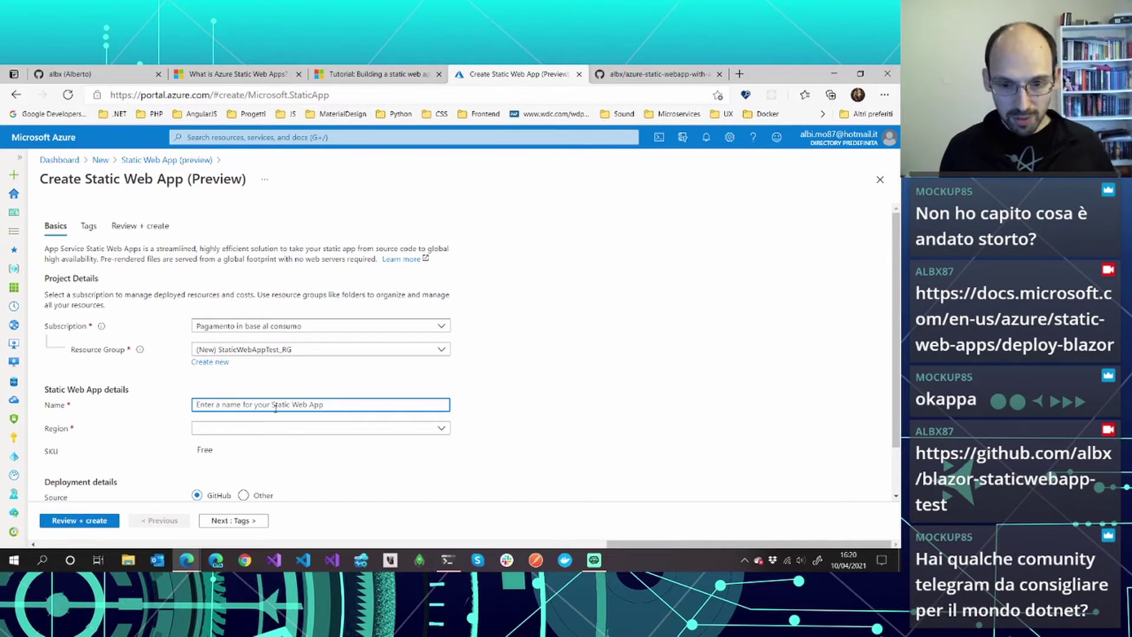
pyautogui.write('bl')
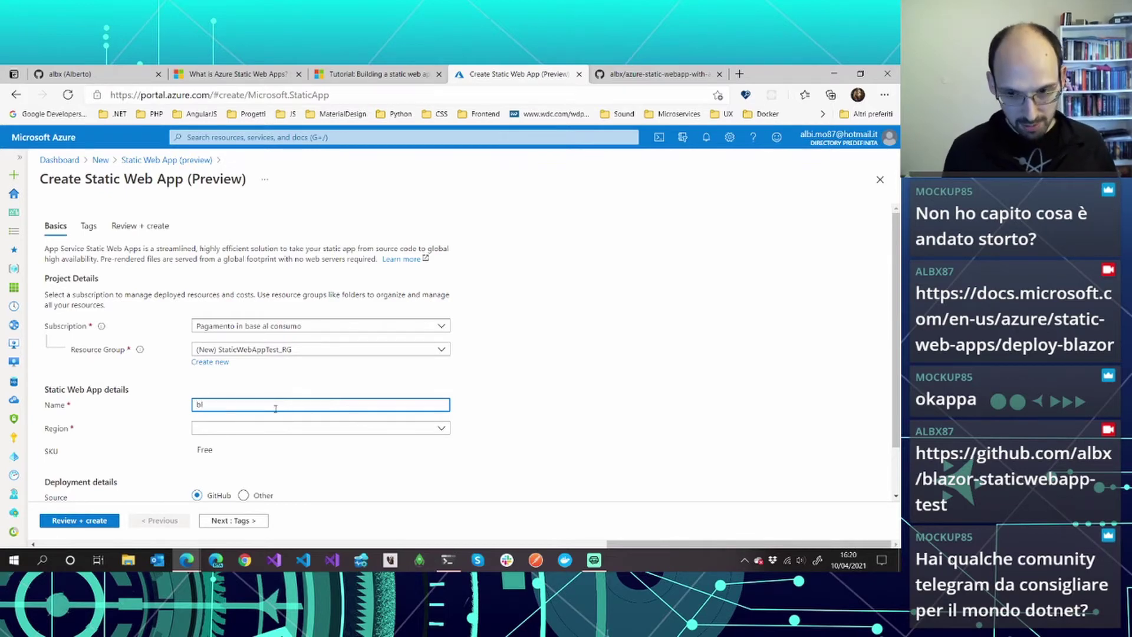
pyautogui.press('BackSpace')
pyautogui.press('BackSpace')
pyautogui.write('blazo')
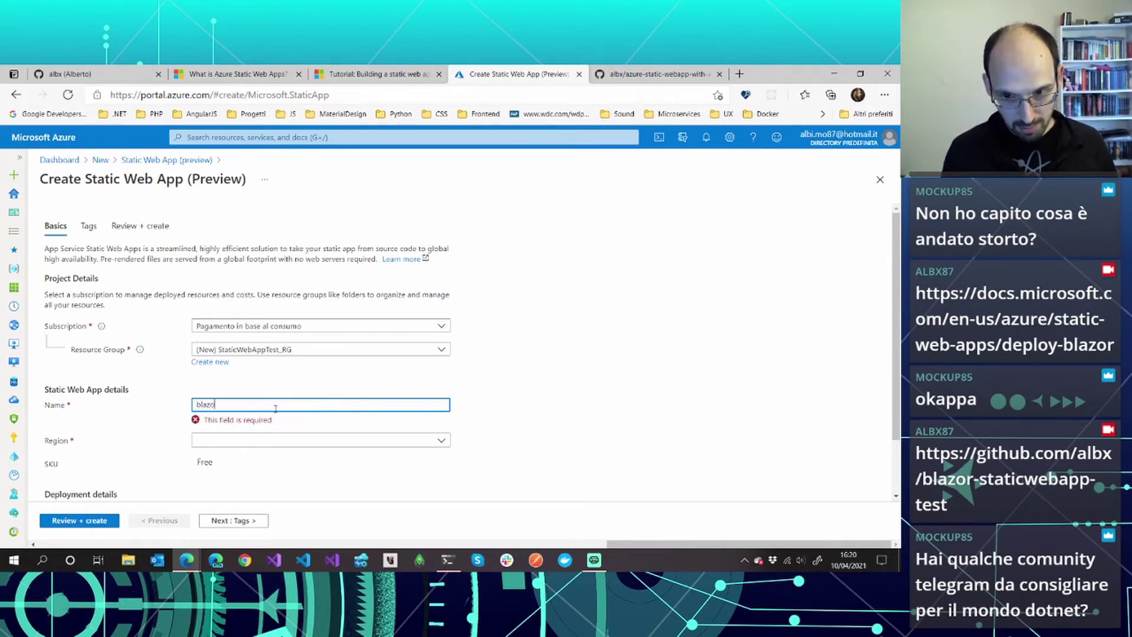
pyautogui.write('r-test')
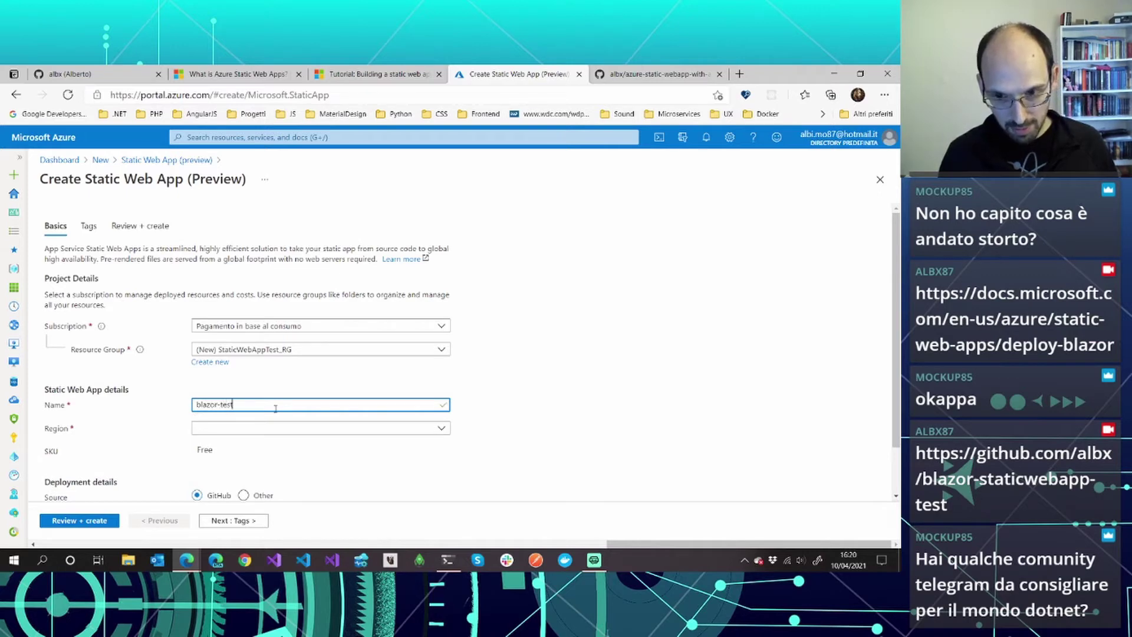
pyautogui.write('albx-')
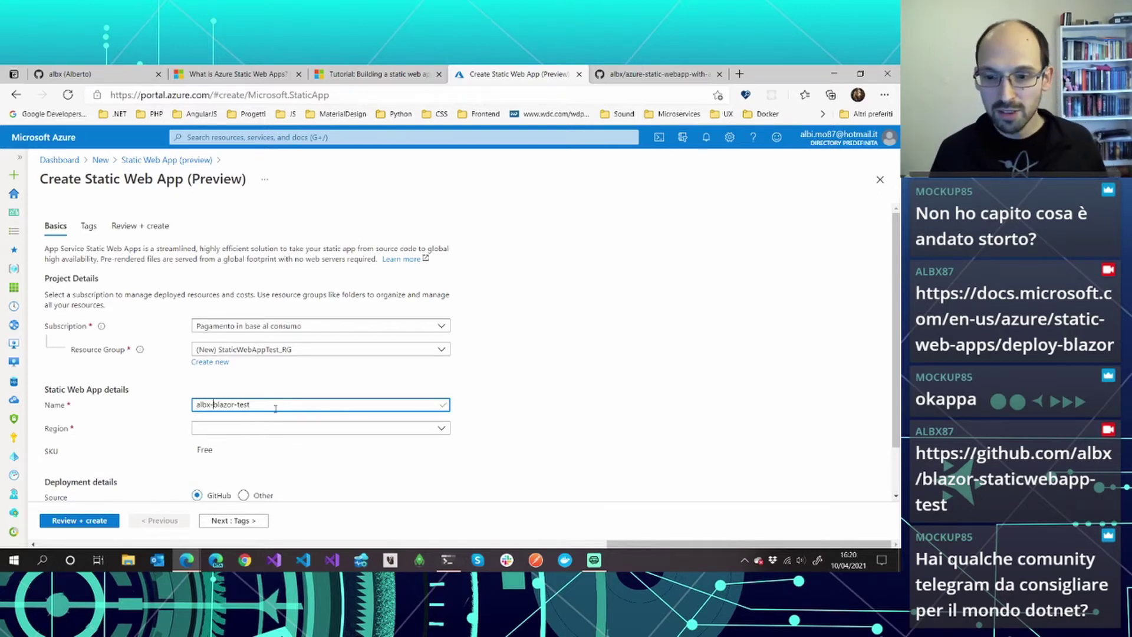
pyautogui.press('Tab')
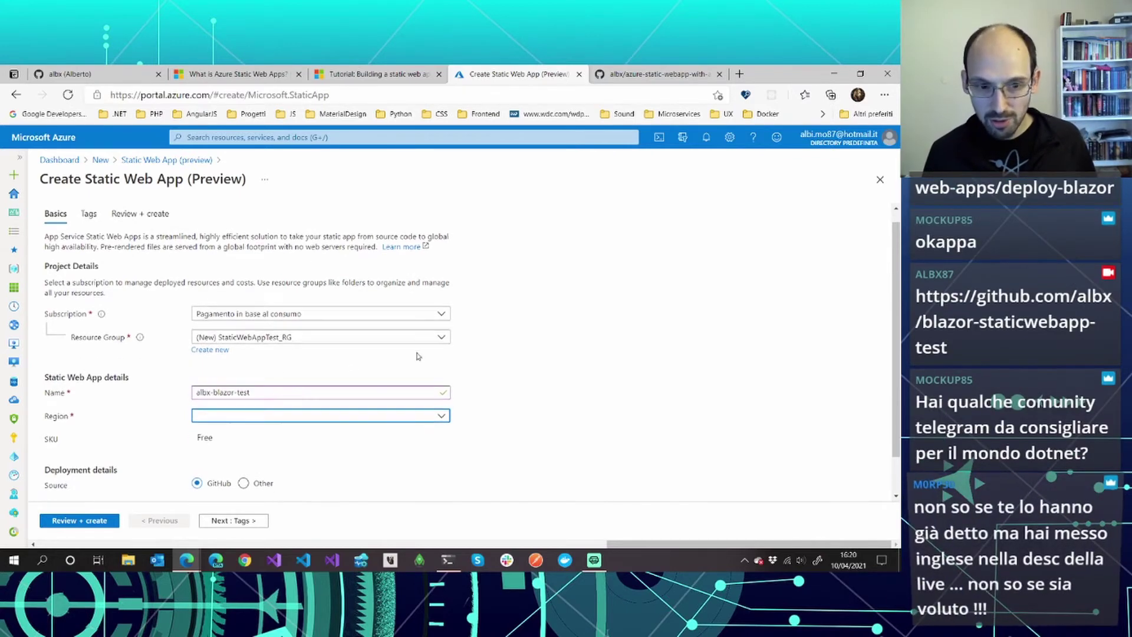
# - Set the static web app's region to West Europe
pyautogui.scroll(-1, 394, 372)
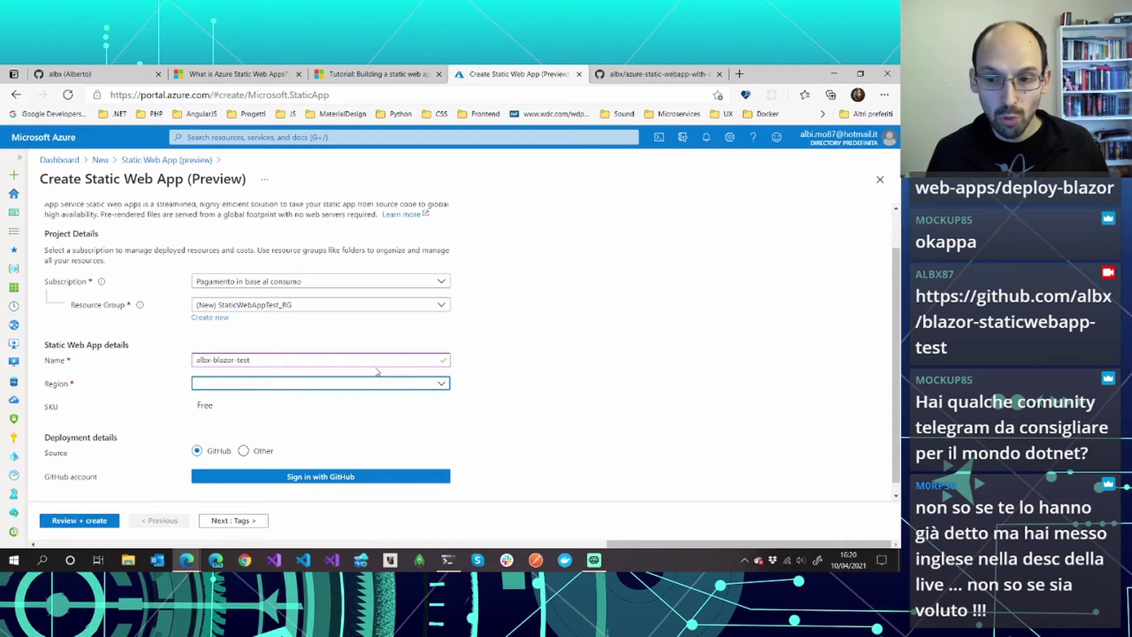
pyautogui.click(439, 385)
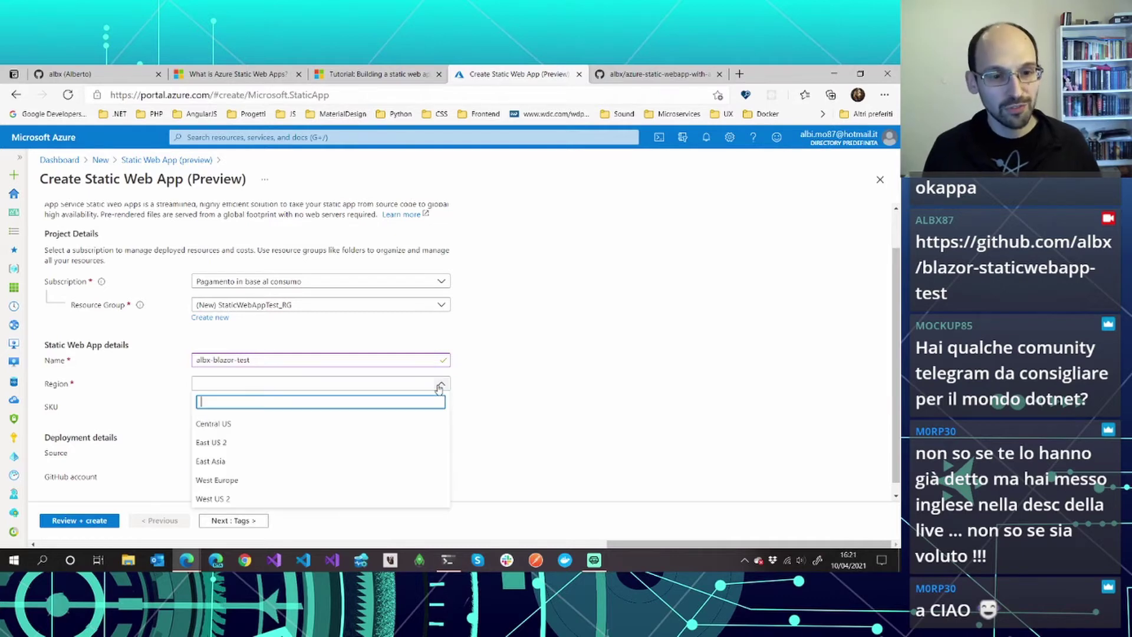
pyautogui.click(254, 480)
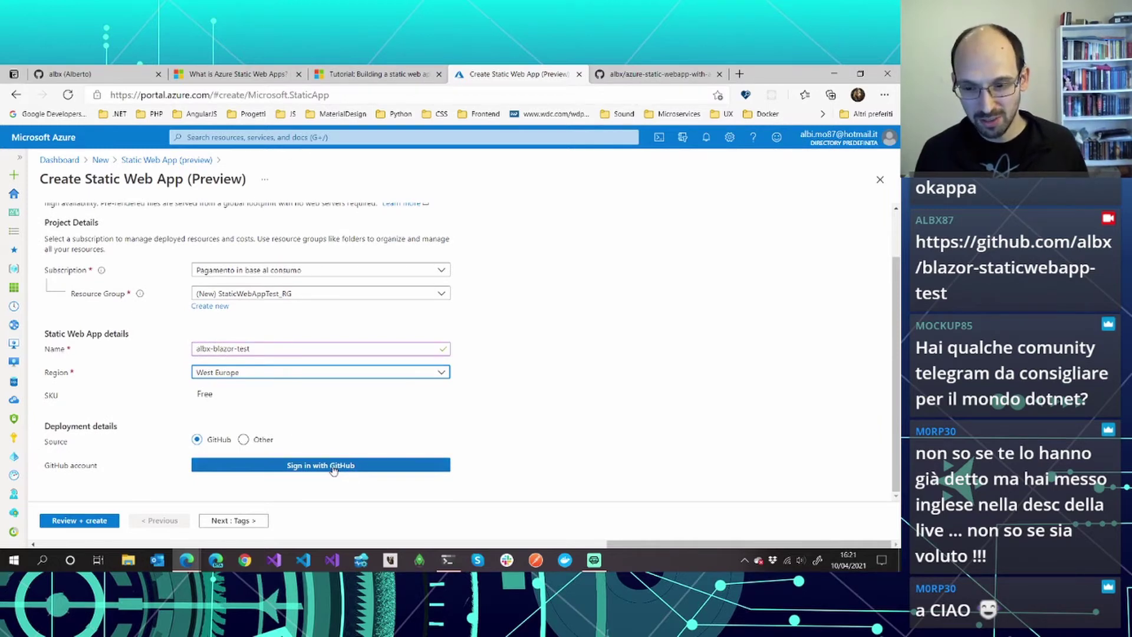
# - Sign in with GitHub as the deployment source, review the requested permissions and authorize Azure Static Web Apps
pyautogui.click(333, 467)
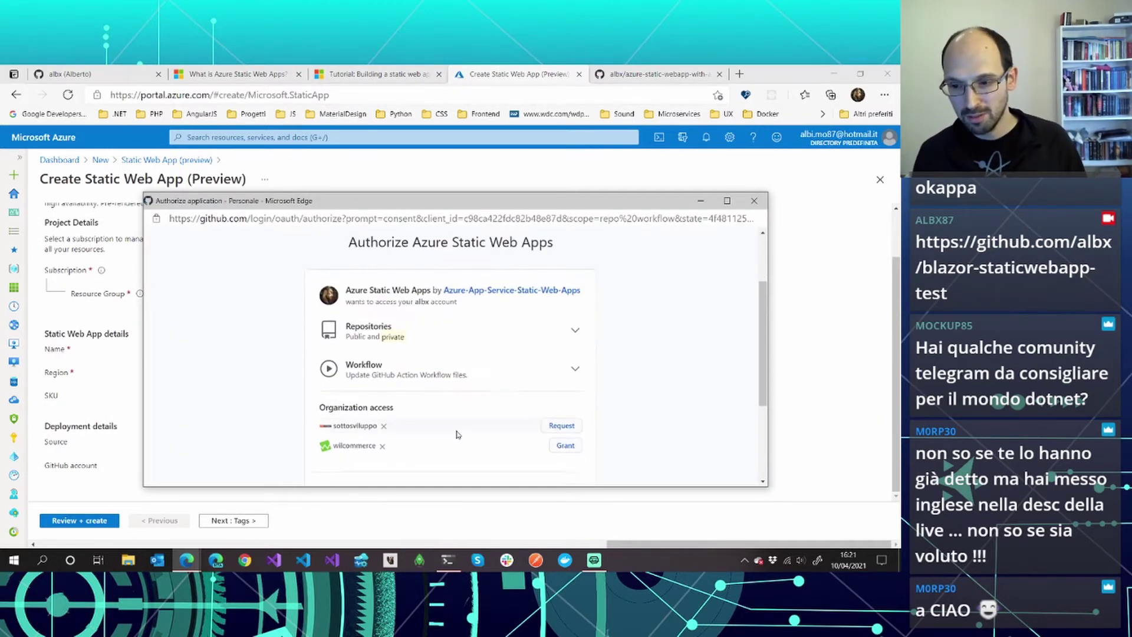
pyautogui.scroll(-2, 457, 435)
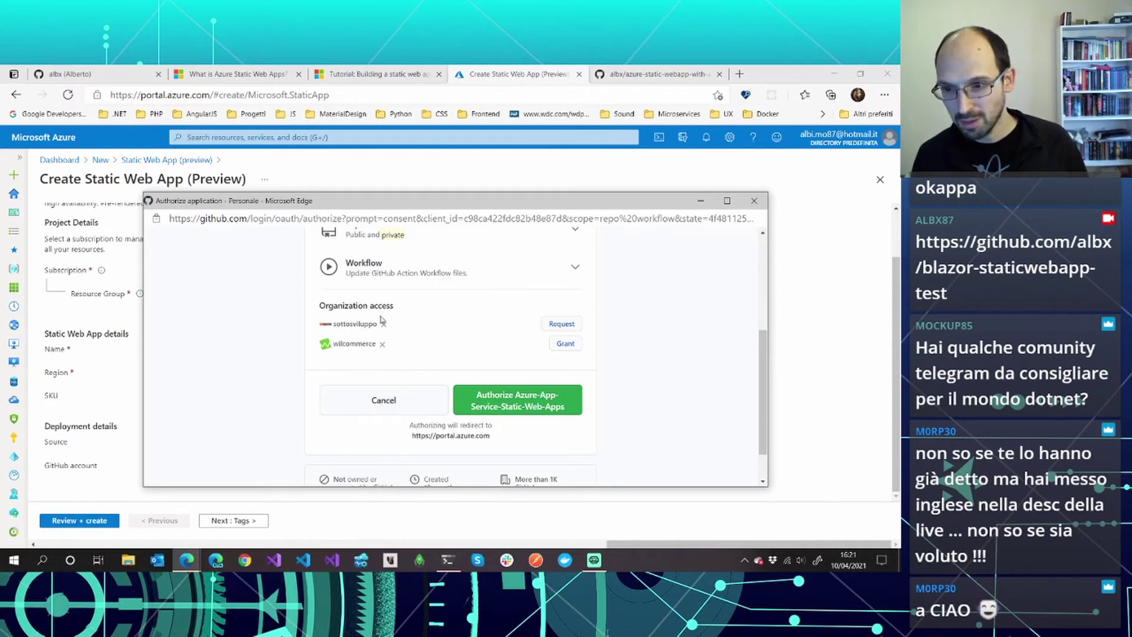
pyautogui.scroll(2, 429, 308)
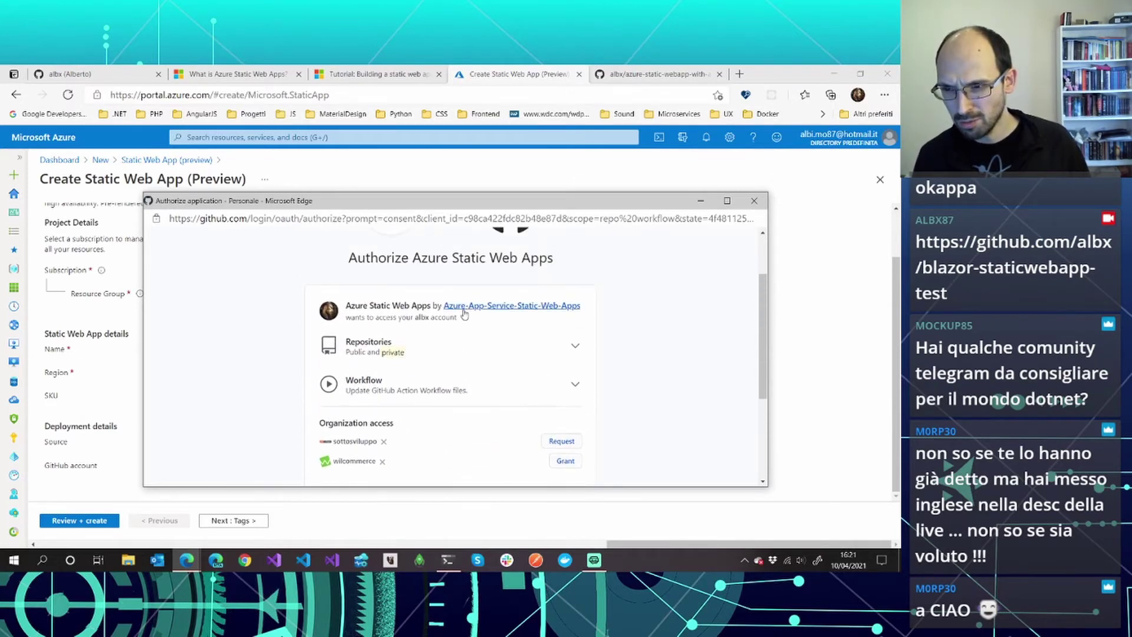
pyautogui.scroll(-3, 412, 366)
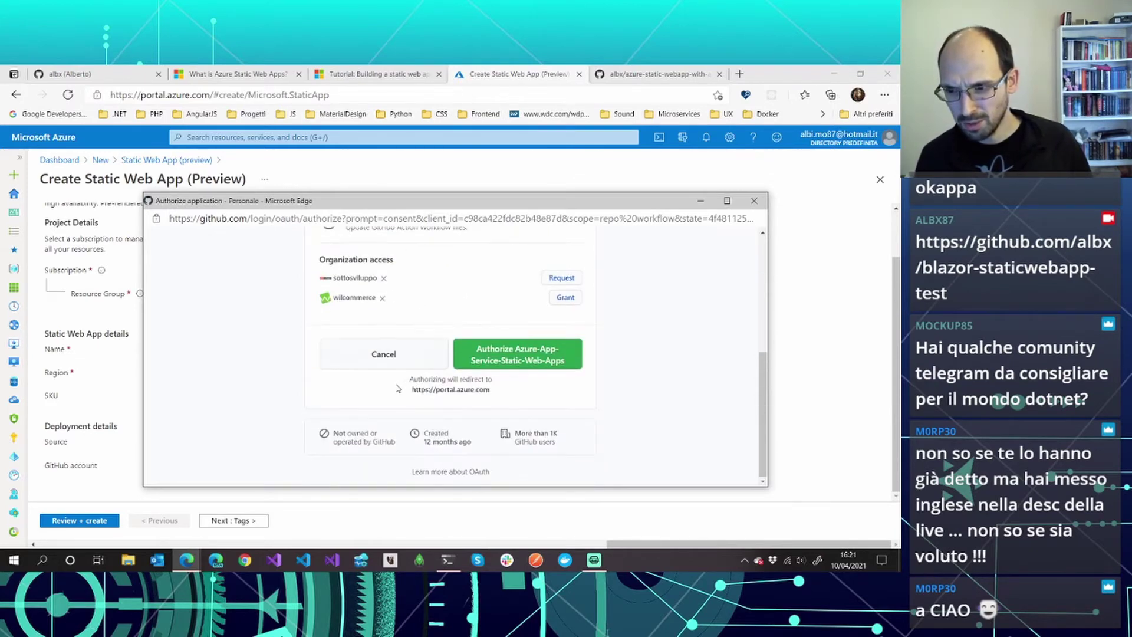
pyautogui.click(527, 358)
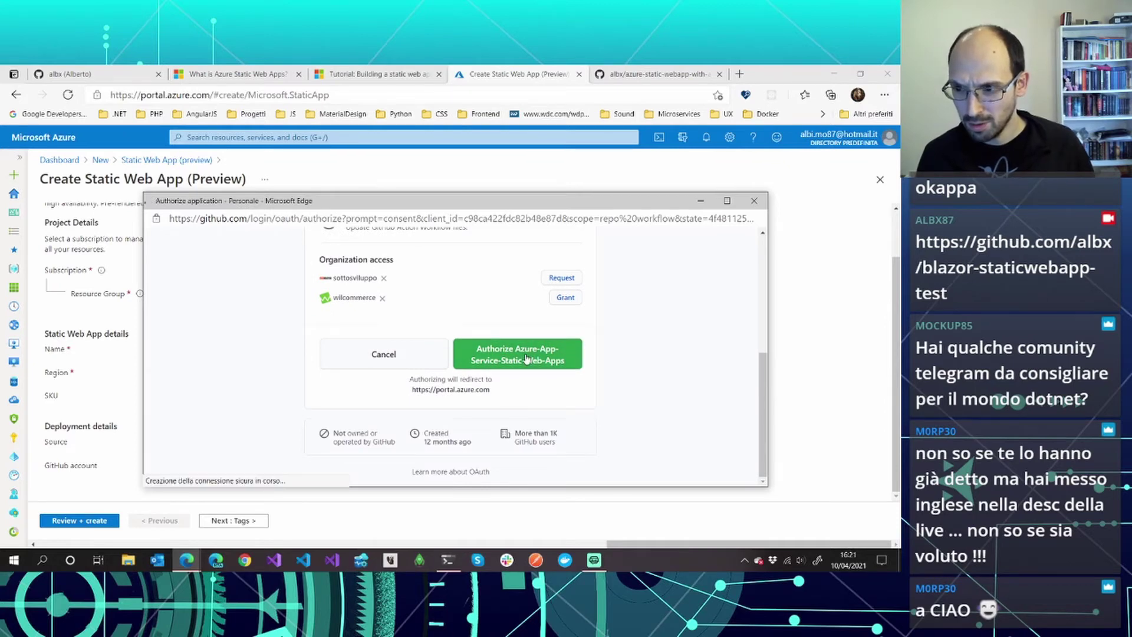
# - Select albx as the GitHub organization in the deployment details
pyautogui.scroll(-2, 466, 407)
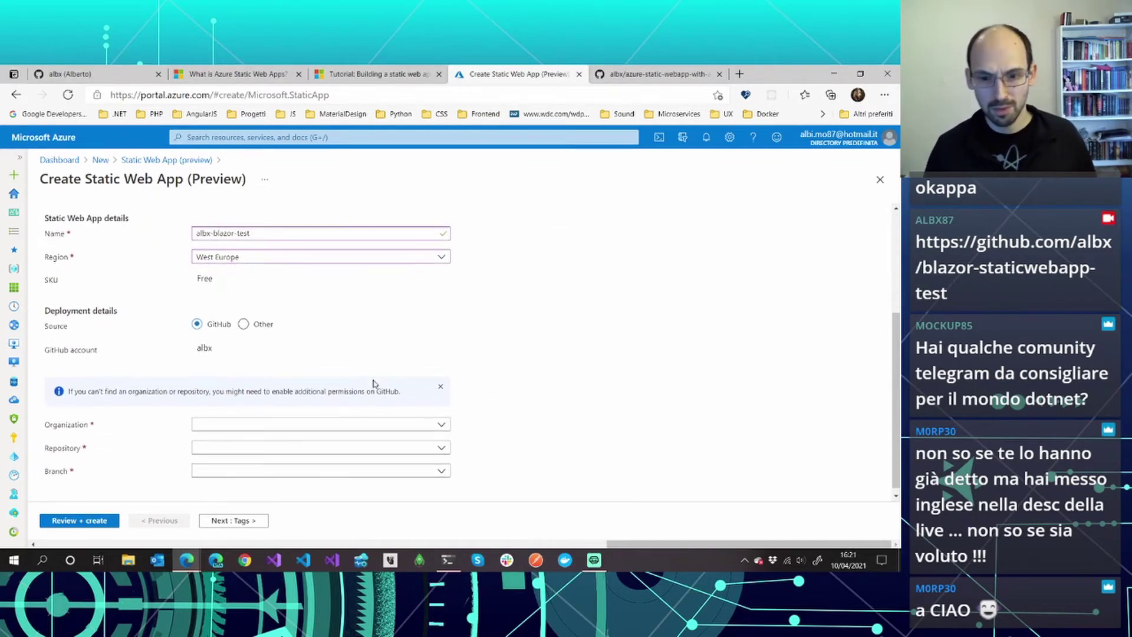
pyautogui.click(361, 418)
pyautogui.click(285, 460)
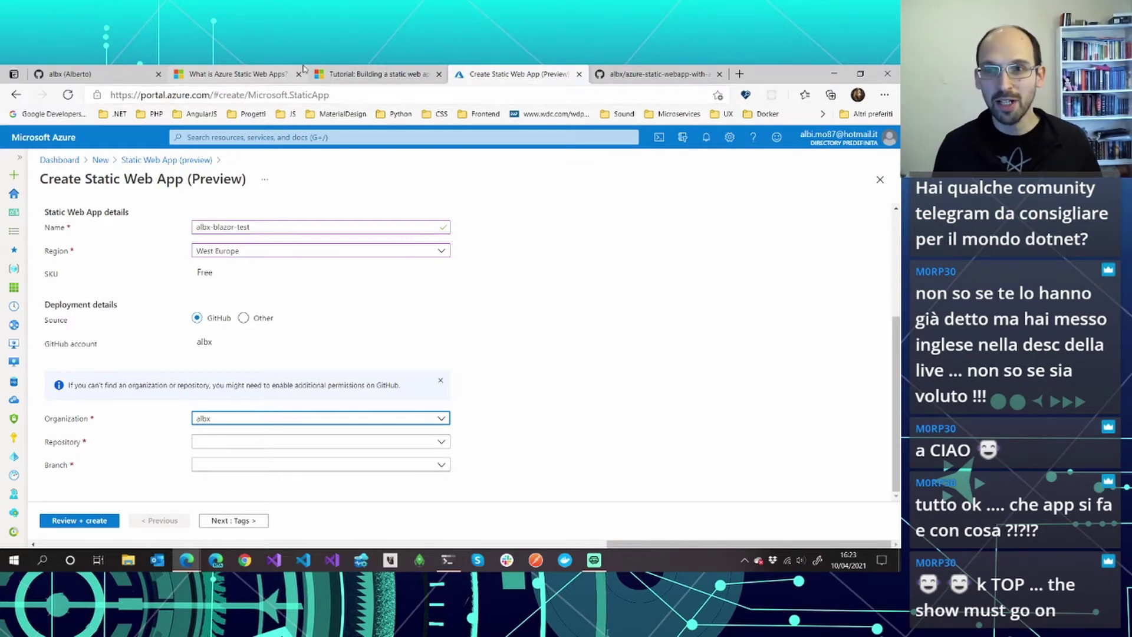
# - Look over the azure-static-webapp-with-api repository on GitHub and close its page
pyautogui.click(616, 74)
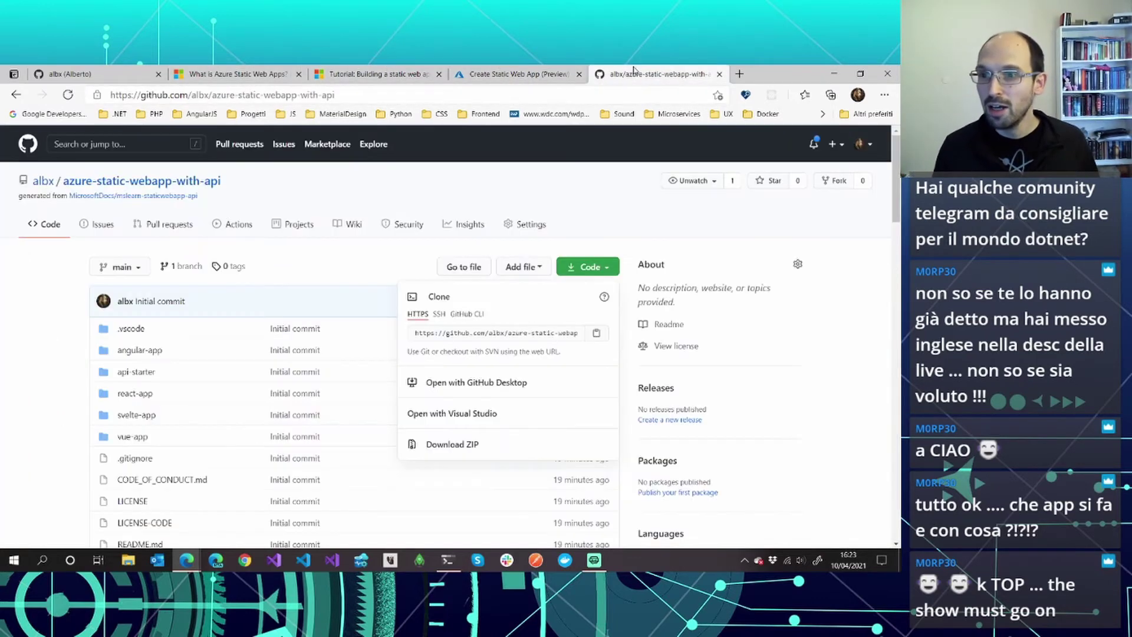
pyautogui.click(382, 204)
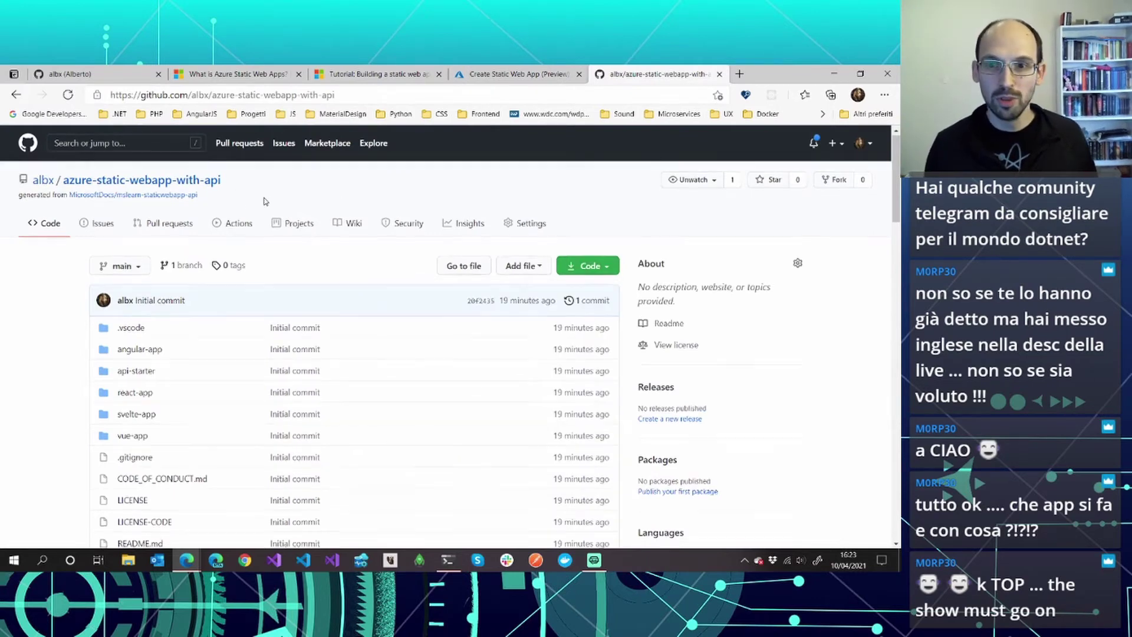
pyautogui.scroll(-1, 268, 201)
pyautogui.scroll(1, 263, 199)
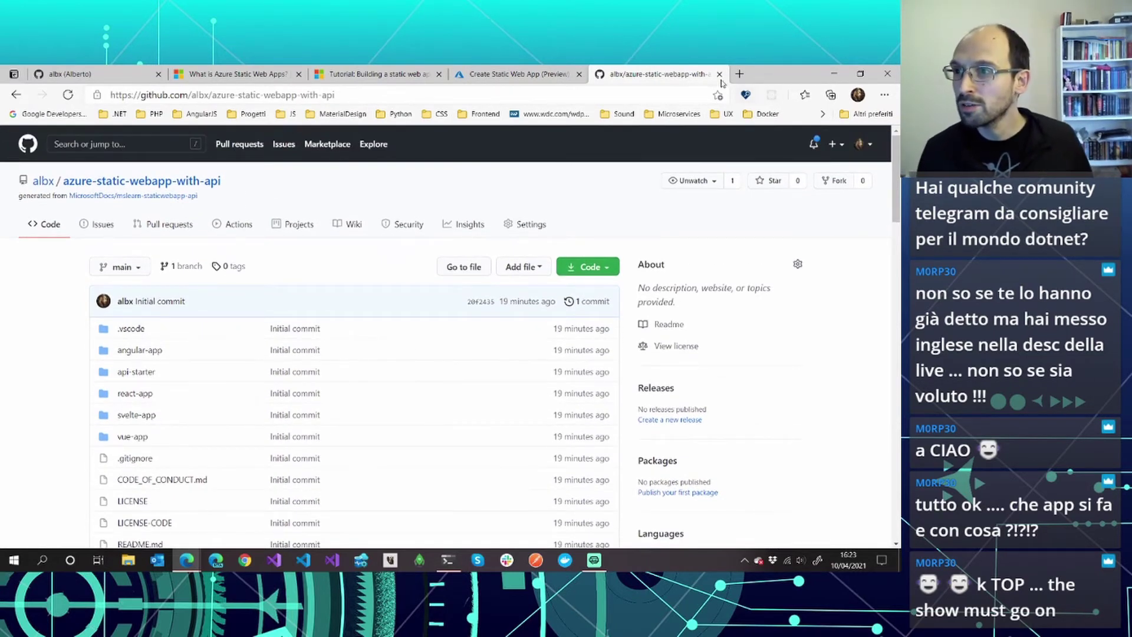
pyautogui.click(719, 75)
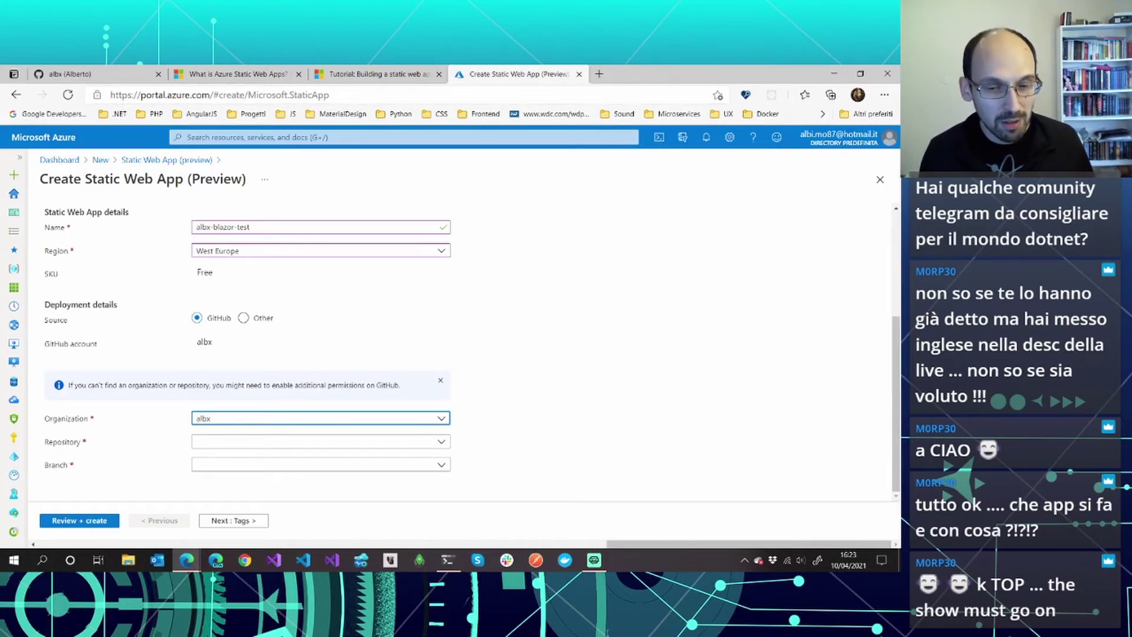
# - Open the blazor-staticwebapp-test repository on GitHub and examine its folders and files
pyautogui.hotkey('ctrl', 'shift', 't')
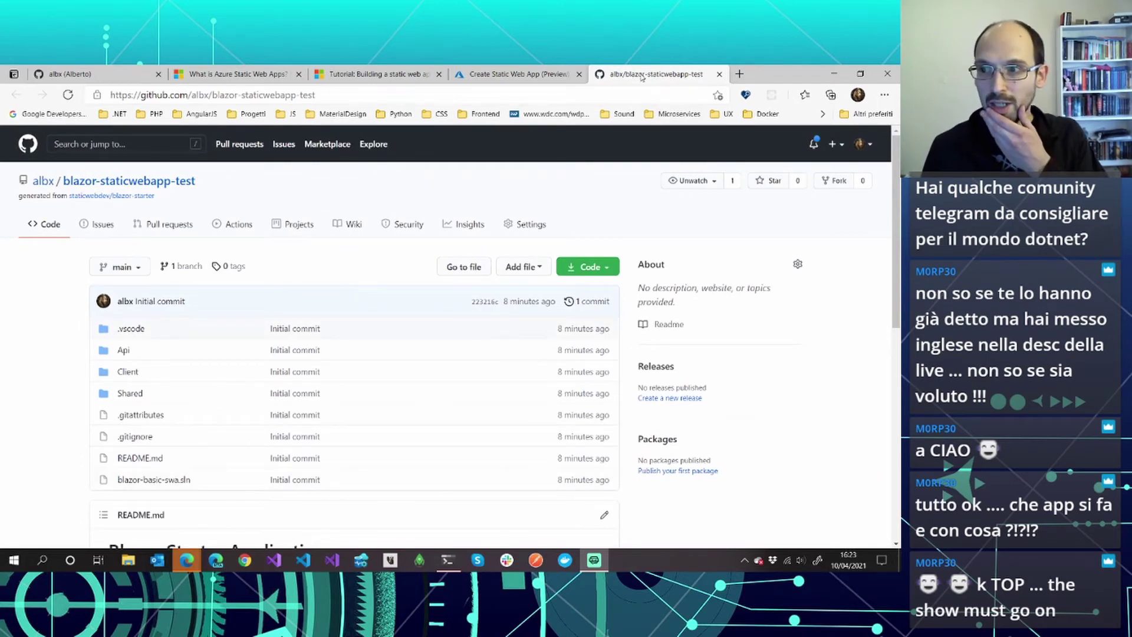
pyautogui.scroll(-2, 329, 298)
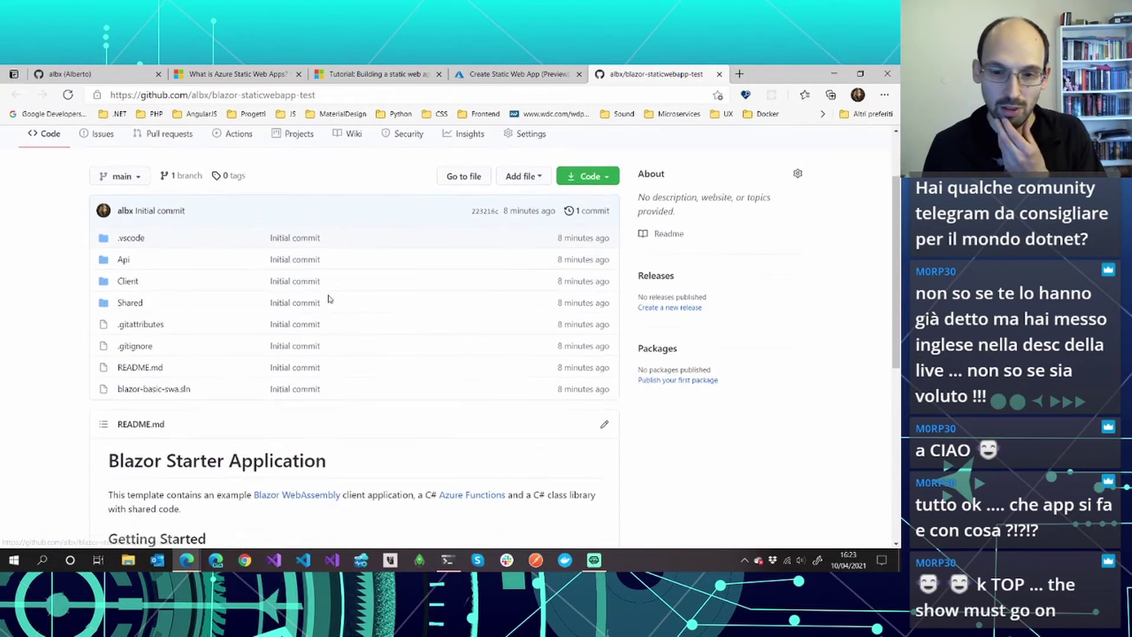
# - Look through the repository's Client and Api folders on GitHub and examine the code of WeatherForecastFunction.cs
pyautogui.scroll(2, 329, 301)
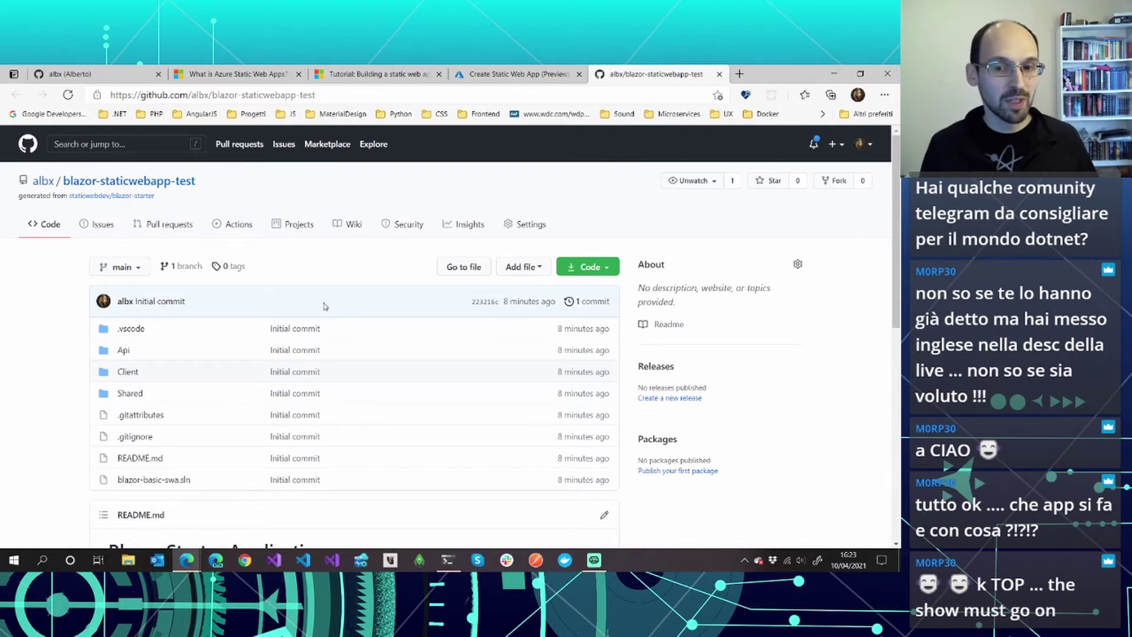
pyautogui.click(125, 373)
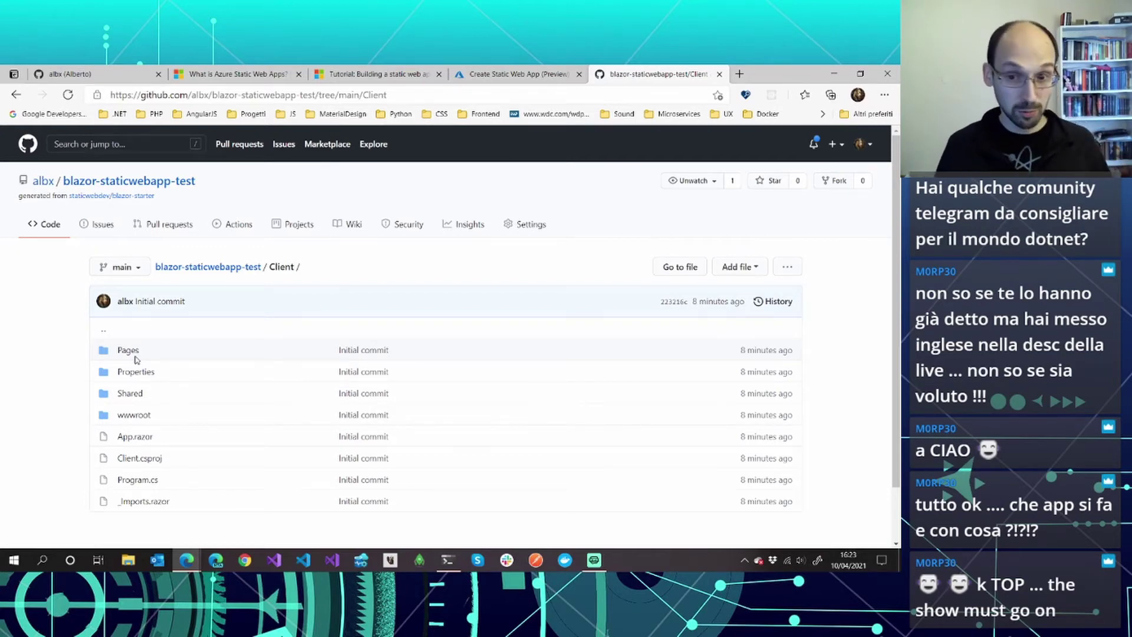
pyautogui.click(252, 267)
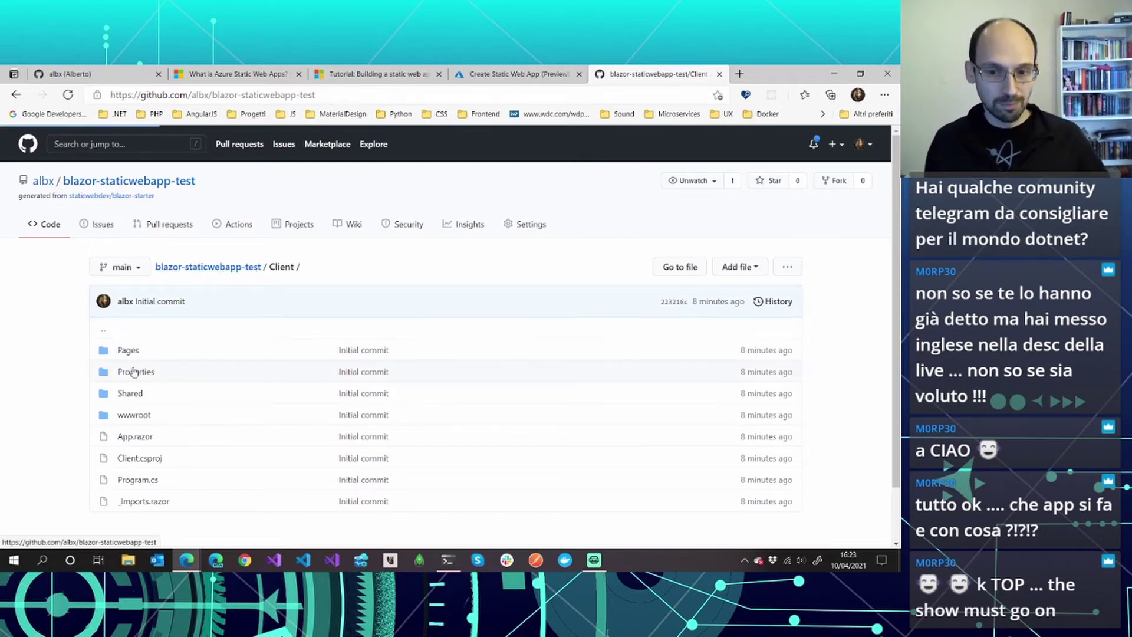
pyautogui.click(123, 350)
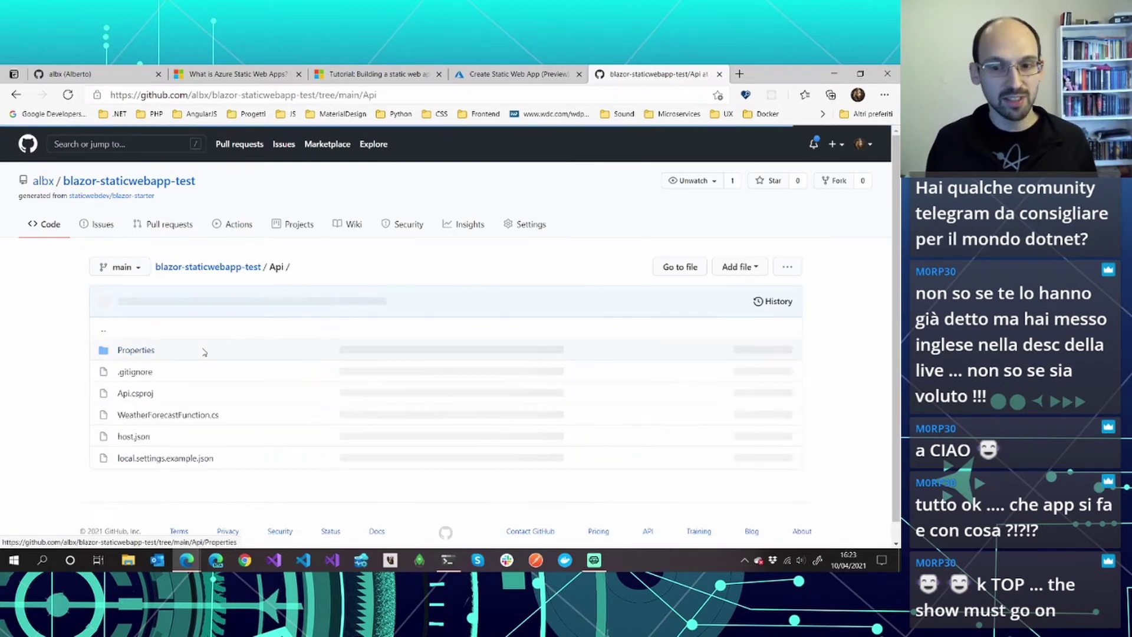
pyautogui.click(172, 395)
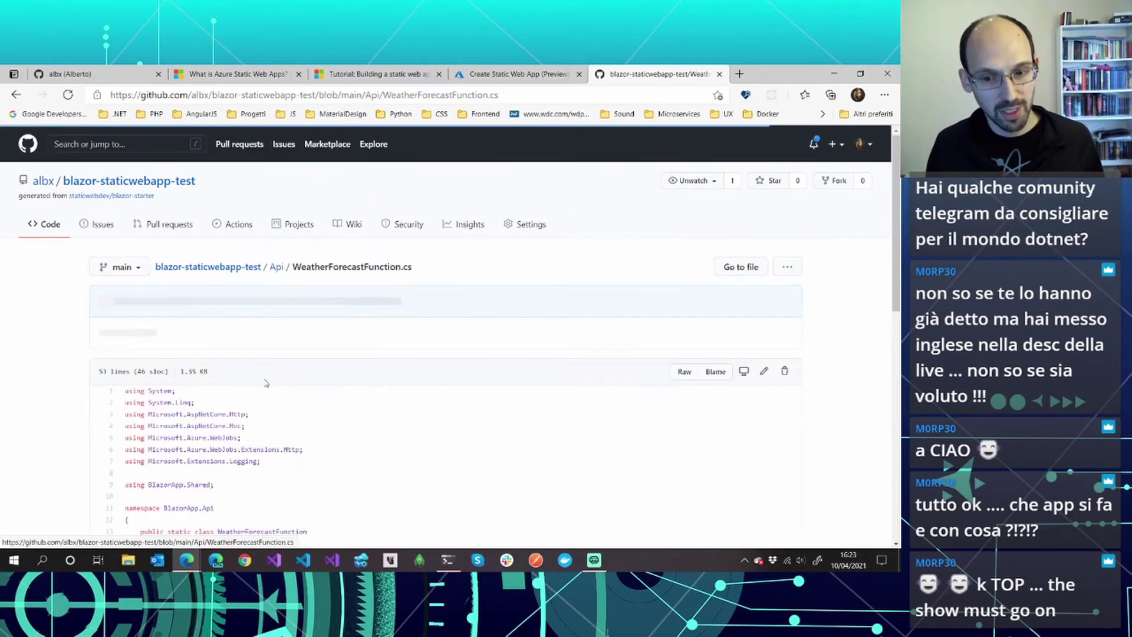
pyautogui.scroll(-5, 330, 373)
pyautogui.keyDown('ctrl'); pyautogui.scroll(1, 337, 370); pyautogui.keyUp('ctrl')
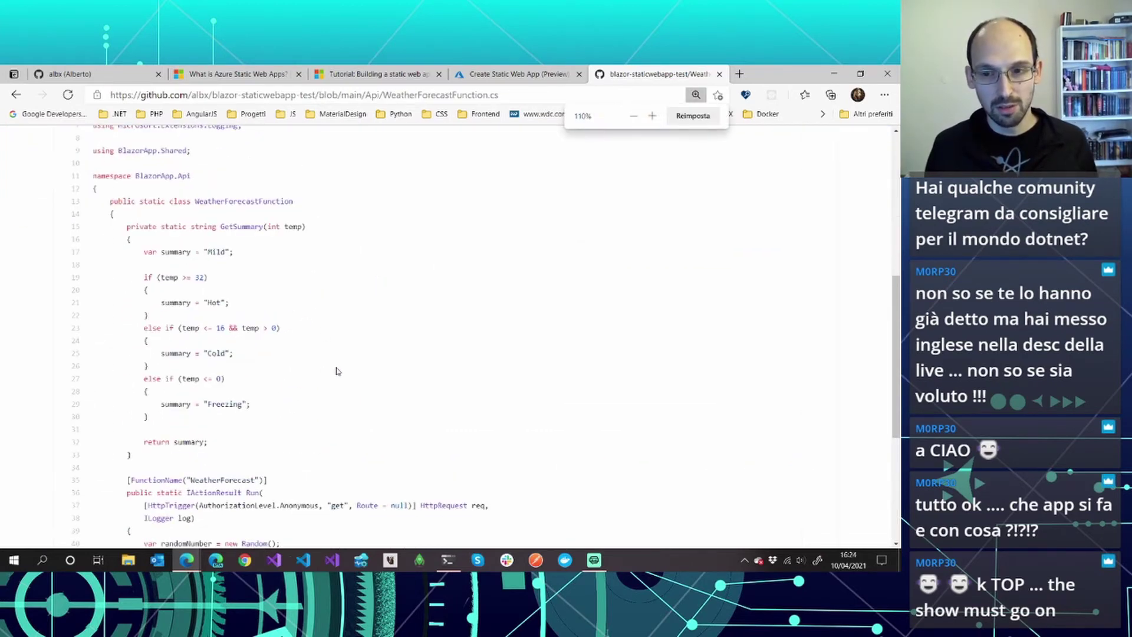
pyautogui.keyDown('ctrl'); pyautogui.scroll(-1, 337, 371); pyautogui.keyUp('ctrl')
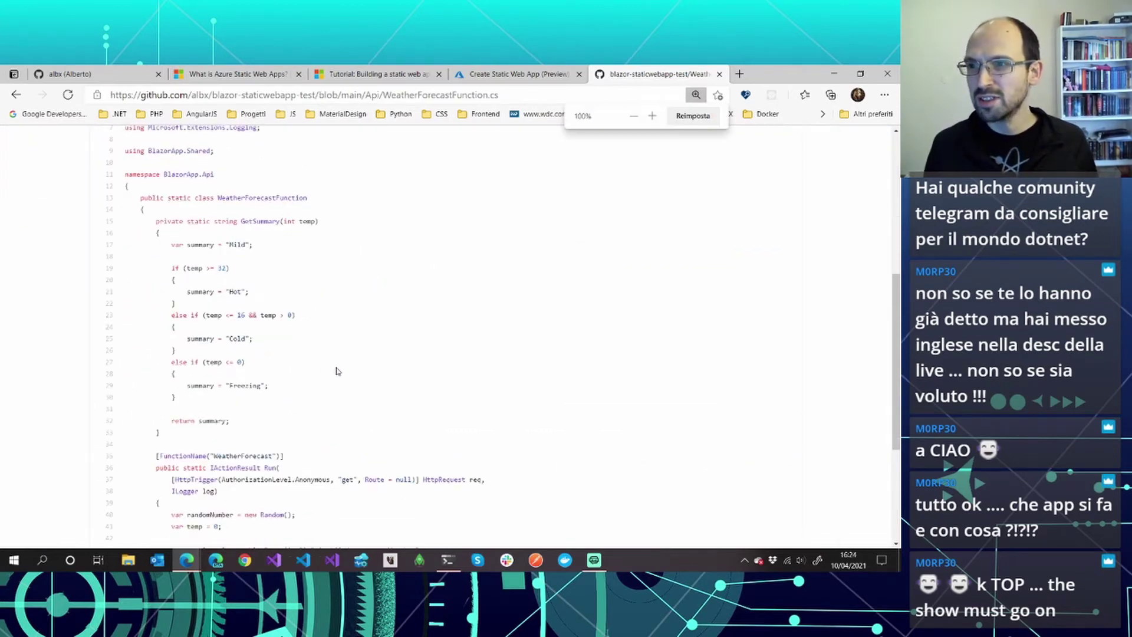
# - Switch to the PowerShell terminal, stop the running react-app development server and clear the output
pyautogui.click(447, 559)
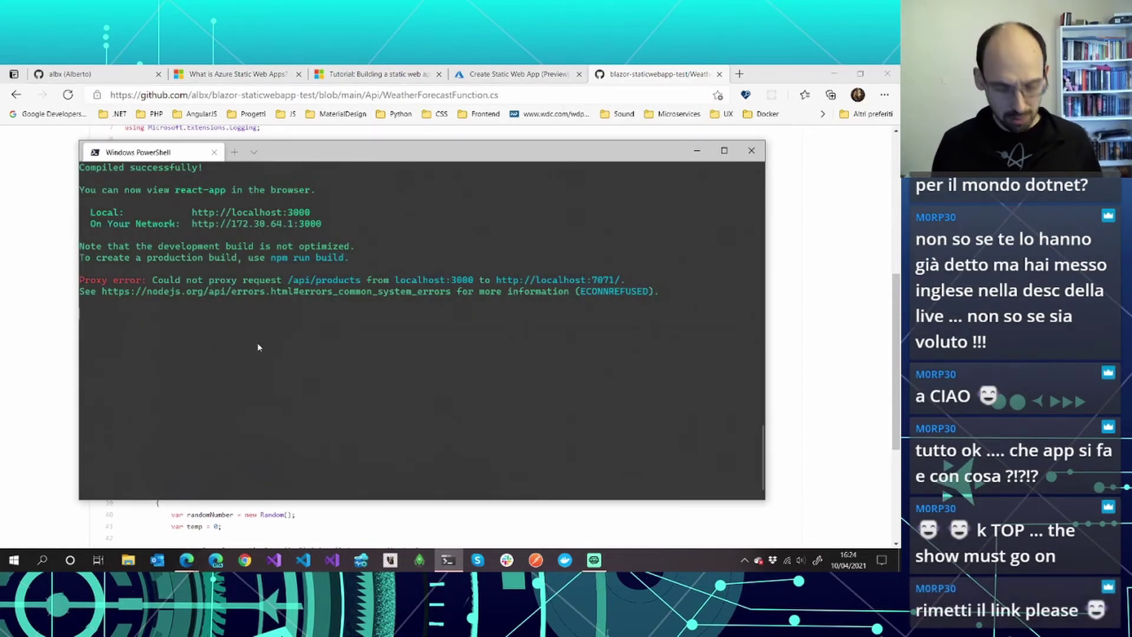
pyautogui.hotkey('ctrl', 'c')
pyautogui.write('s')
pyautogui.press('Return')
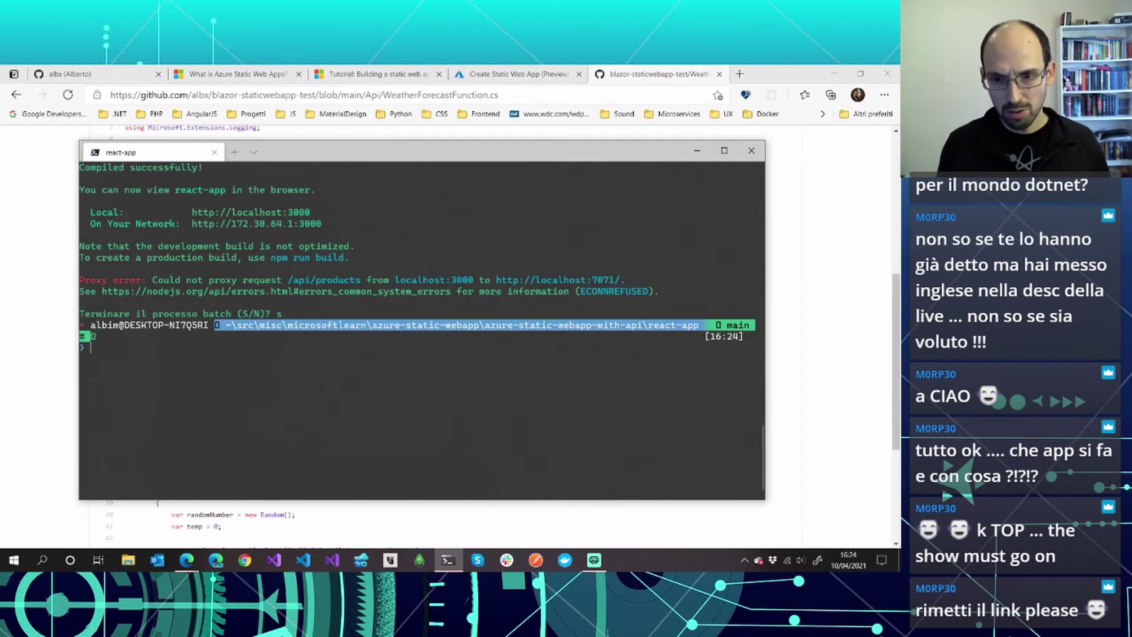
pyautogui.write('clear')
pyautogui.press('Return')
# - Move up two levels to the azure-static-webapp folder in the terminal and list its contents
pyautogui.write('cd')
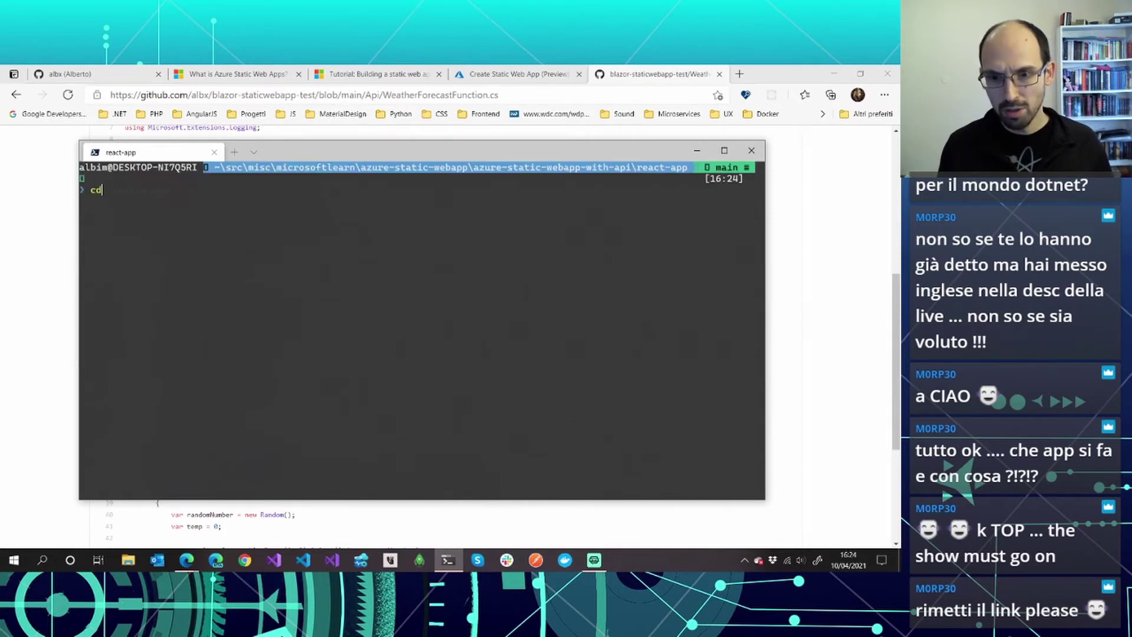
pyautogui.write(' ..')
pyautogui.press('Return')
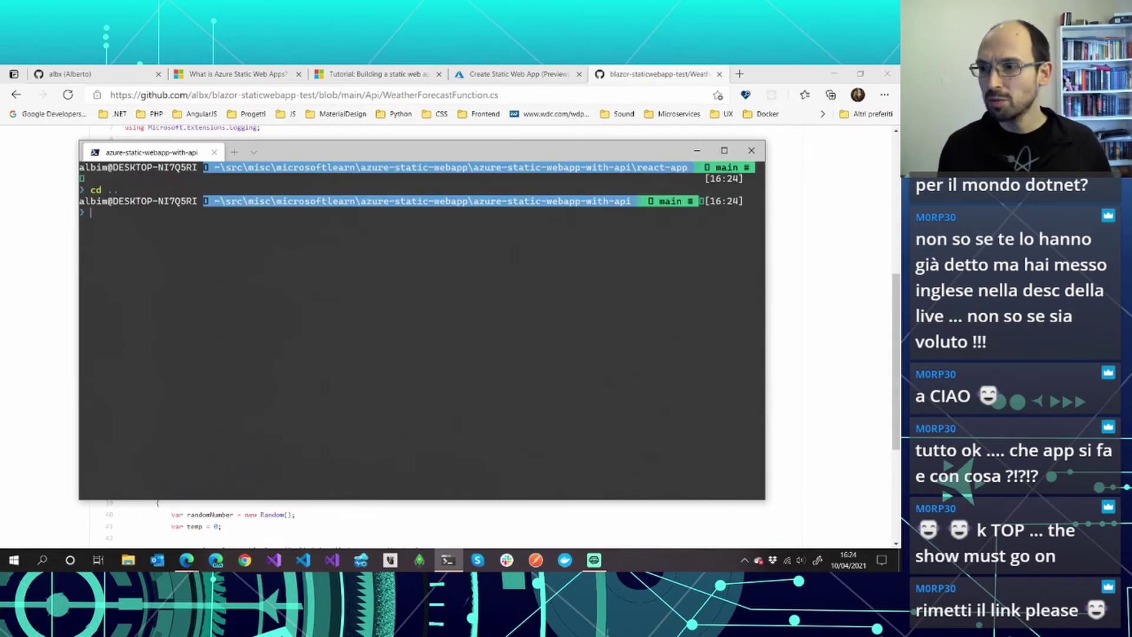
pyautogui.write('cd ..')
pyautogui.press('Return')
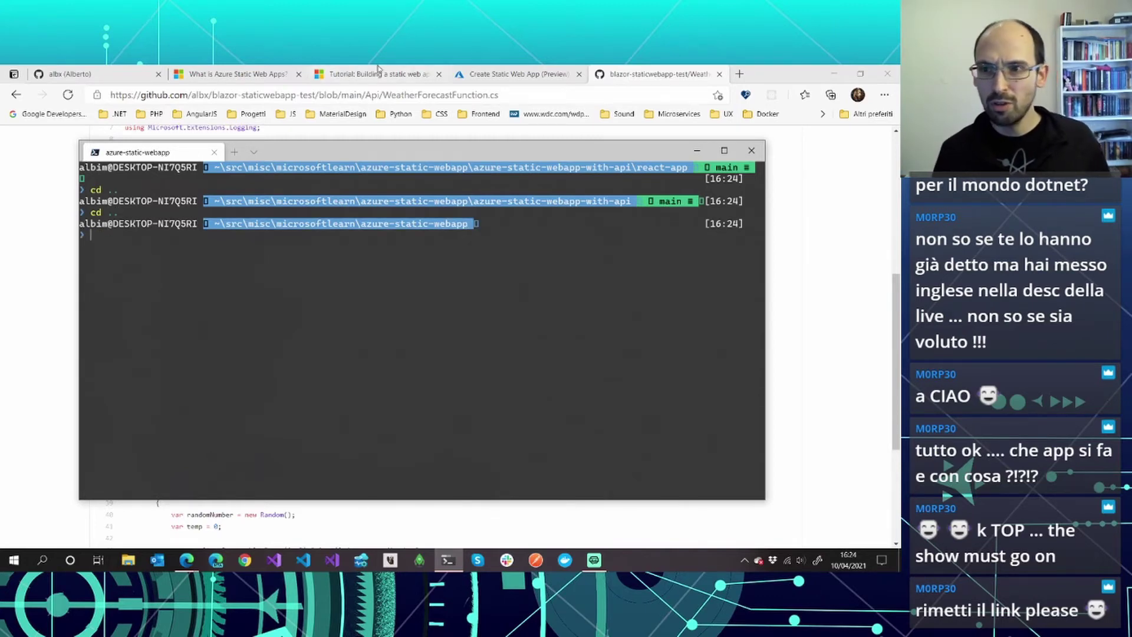
pyautogui.click(446, 67)
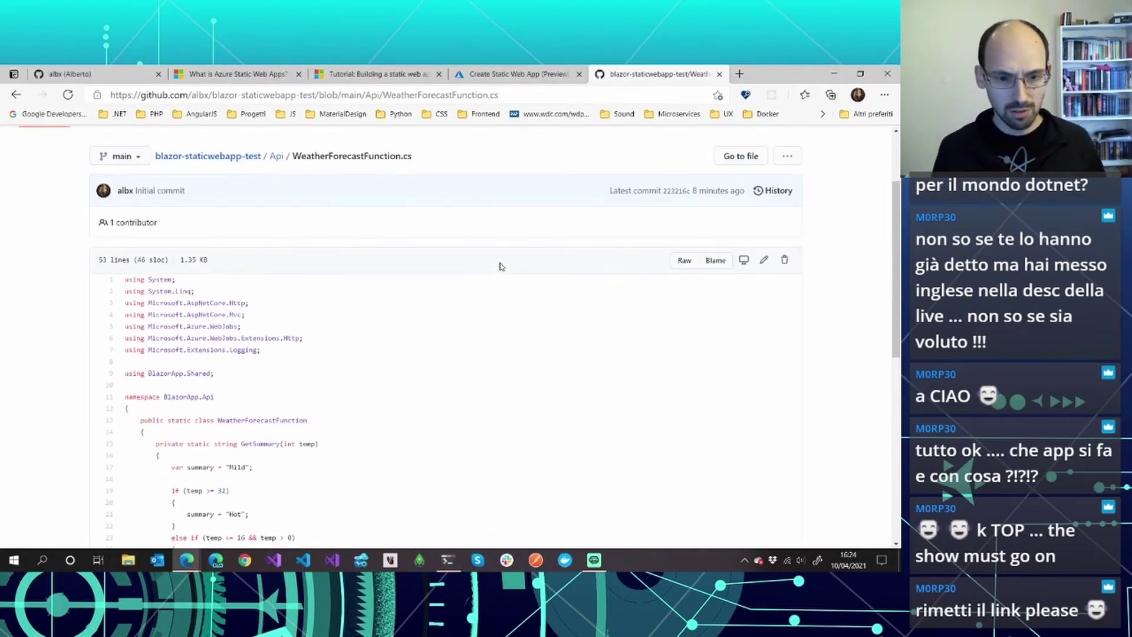
pyautogui.hotkey('alt', 'Tab')
pyautogui.write('ls')
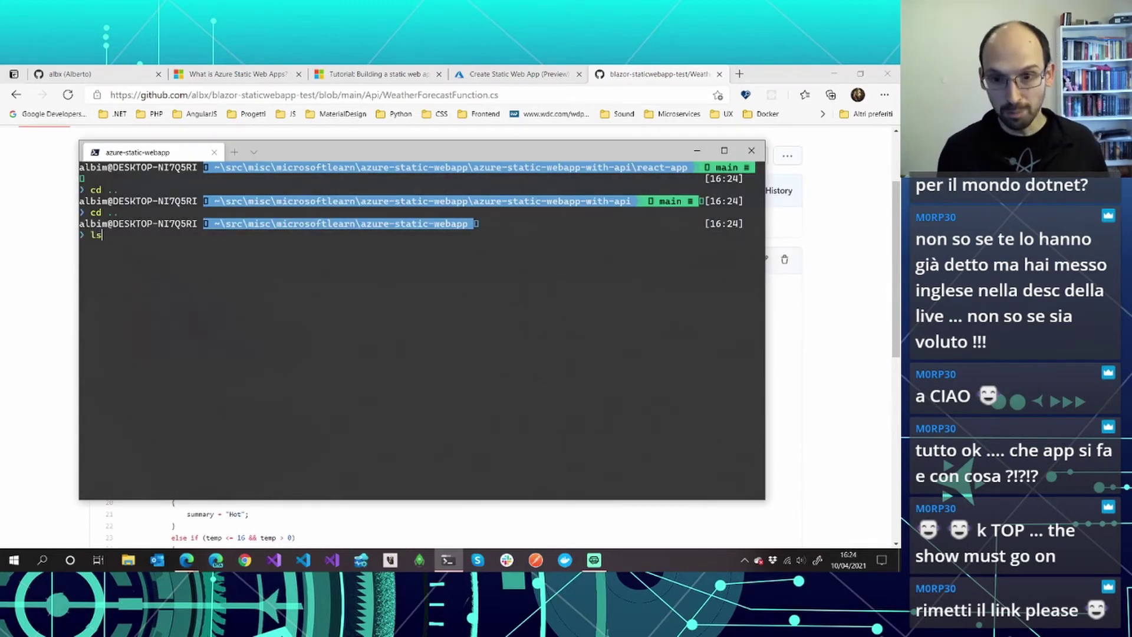
pyautogui.press('Return')
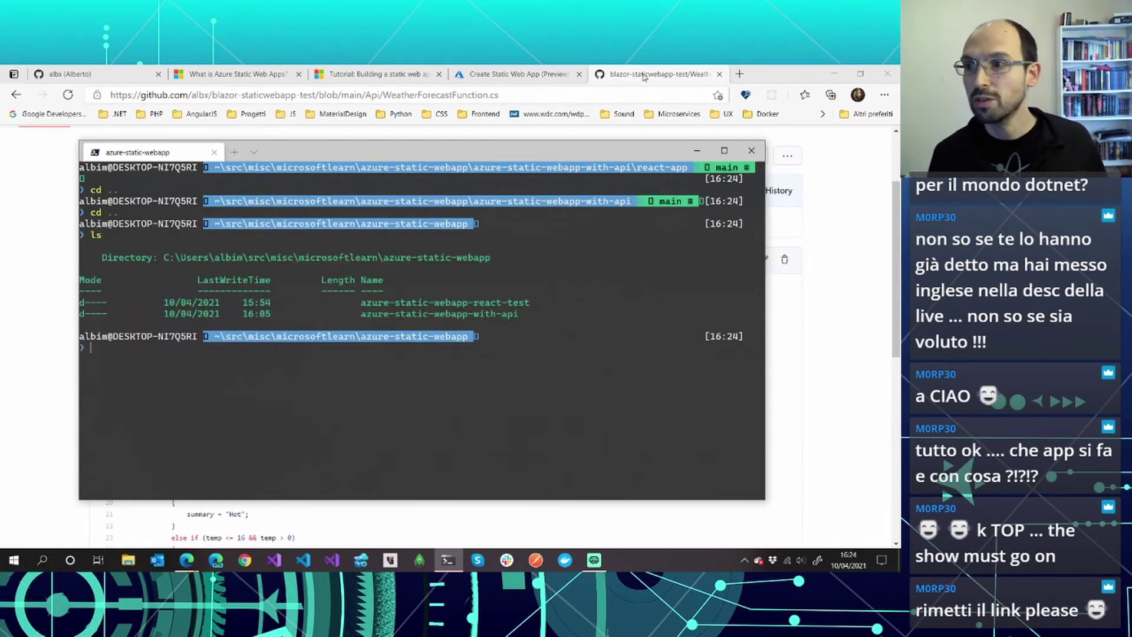
# - Return to the blazor-staticwebapp-test main page on GitHub and share its address in the stream chat
pyautogui.hotkey('alt', 'Tab')
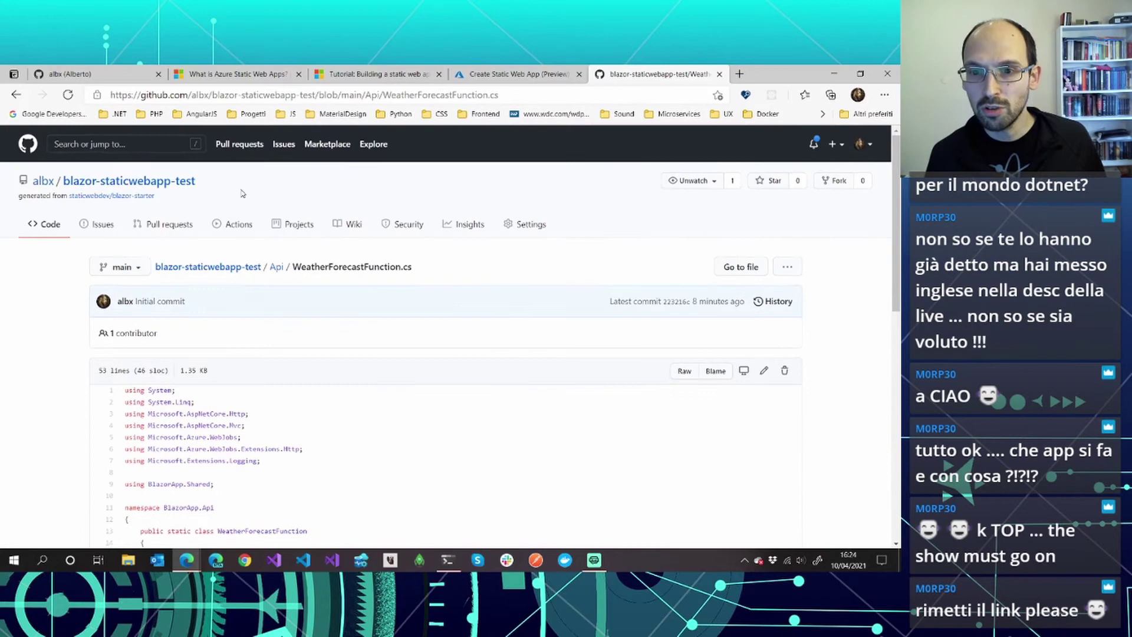
pyautogui.click(194, 179)
pyautogui.click(348, 94)
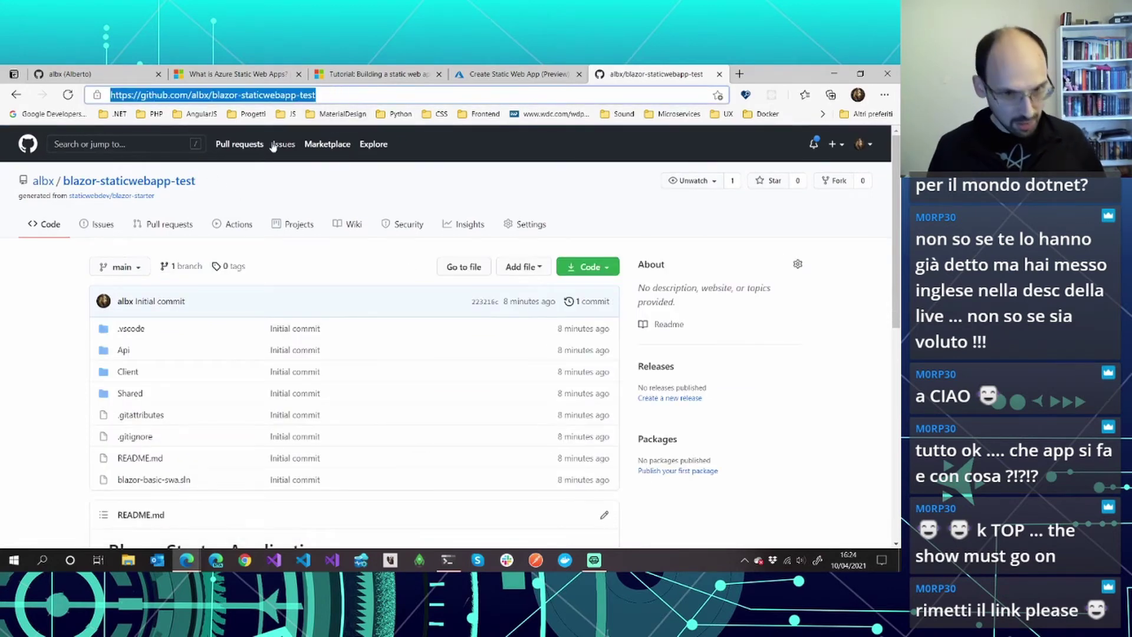
pyautogui.hotkey('alt', 'Tab')
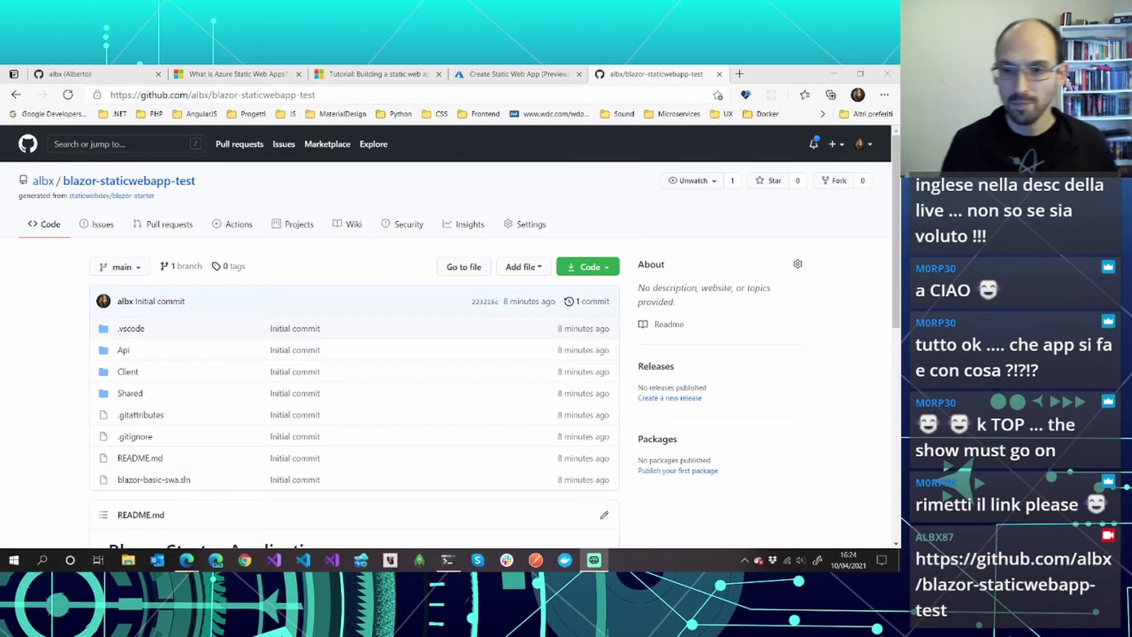
# - Copy the repository's HTTPS clone URL and clone blazor-staticwebapp-test into the azure-static-webapp folder with git clone
pyautogui.click(588, 269)
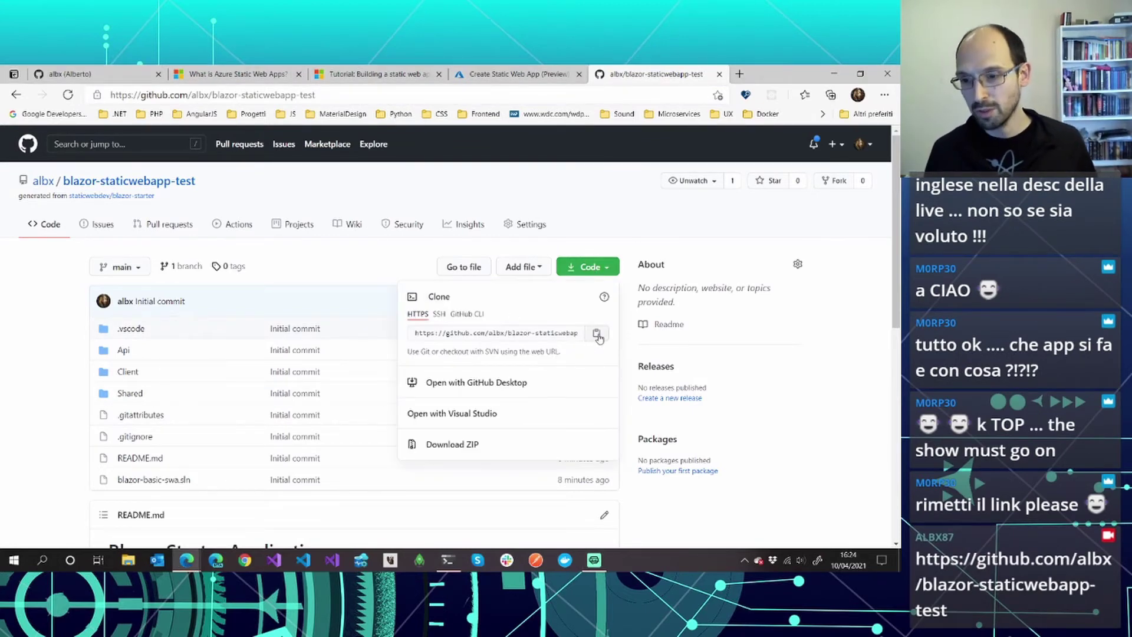
pyautogui.click(597, 334)
pyautogui.click(447, 559)
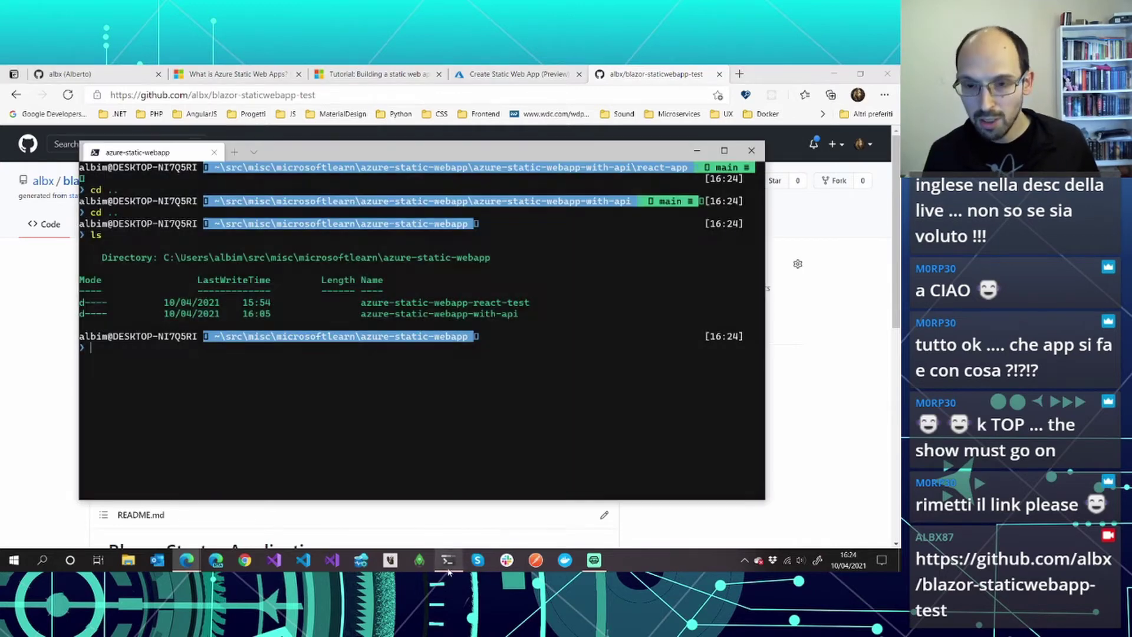
pyautogui.write('git clone')
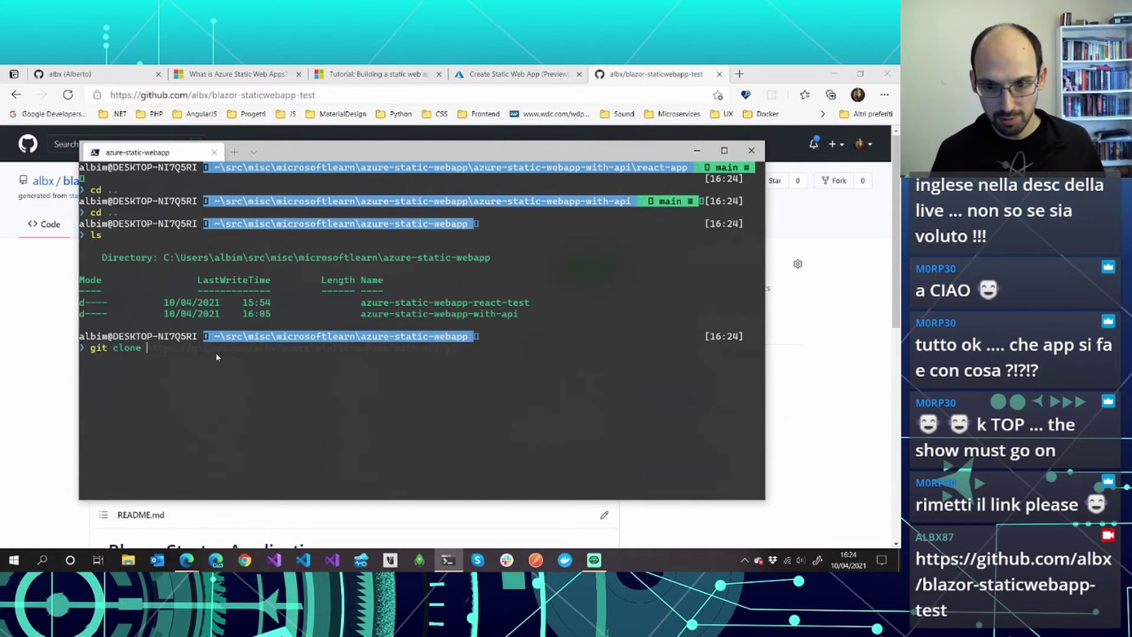
pyautogui.hotkey('ctrl', 'v')
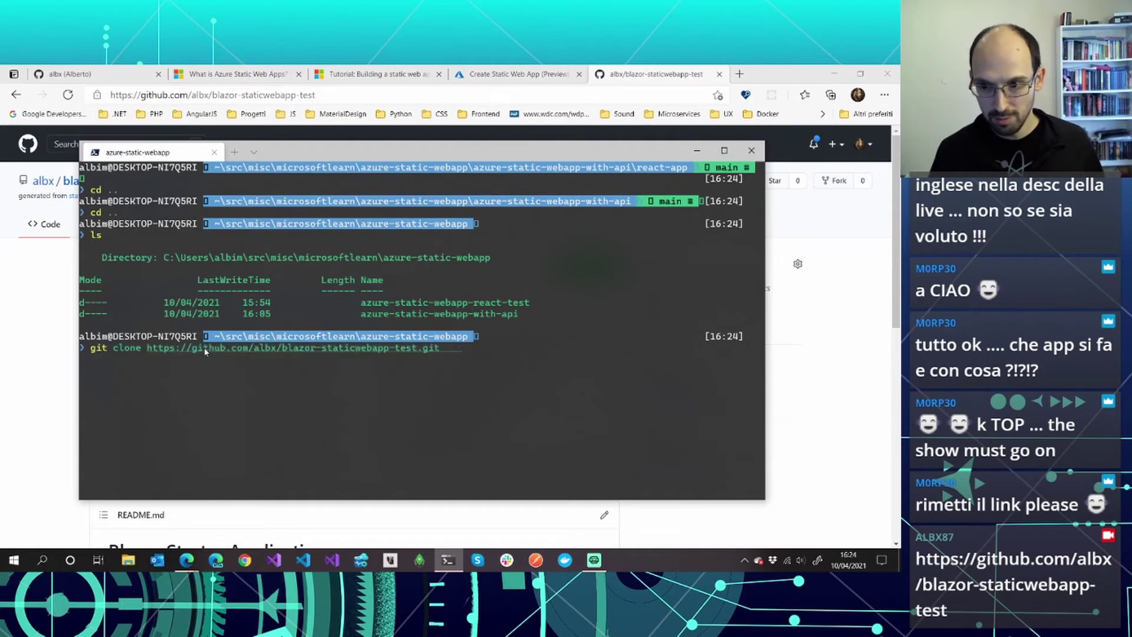
pyautogui.press('Return')
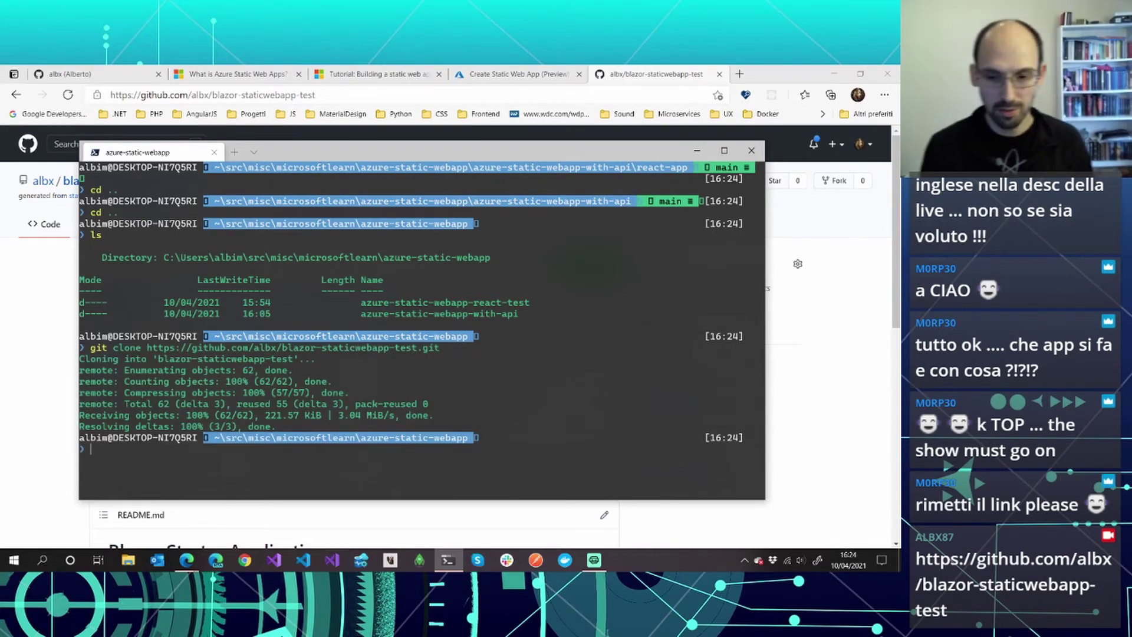
# - Enter the blazor-staticwebapp-test folder, clear the terminal and open the project in Visual Studio Code with a smaller interface zoom
pyautogui.write('cd bla')
pyautogui.press('Tab')
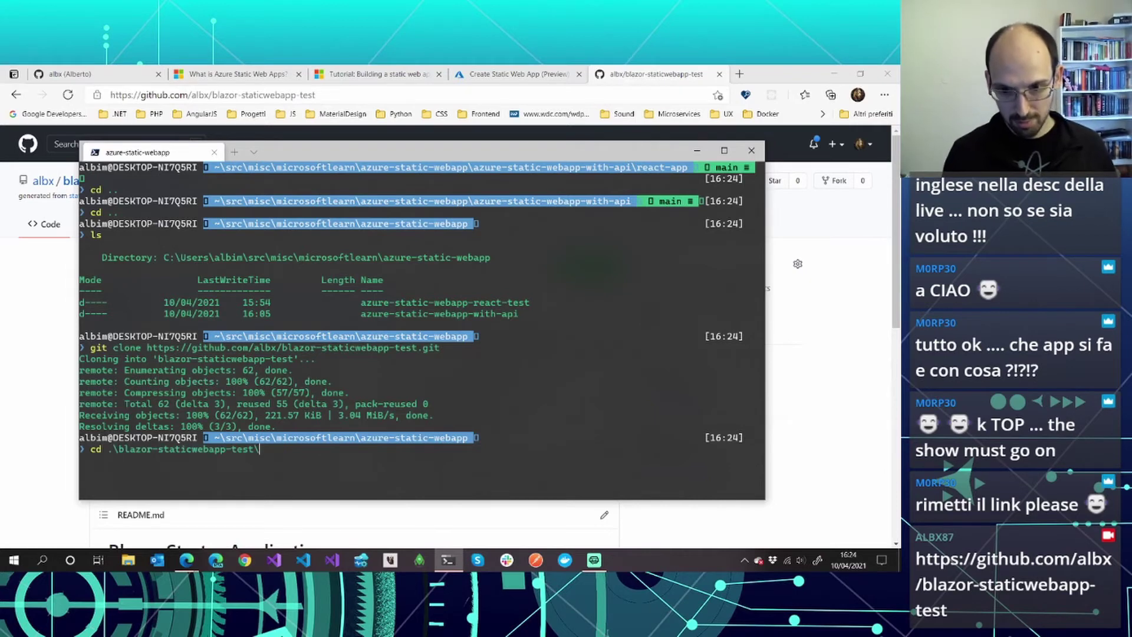
pyautogui.press('Return')
pyautogui.write('cls')
pyautogui.press('Return')
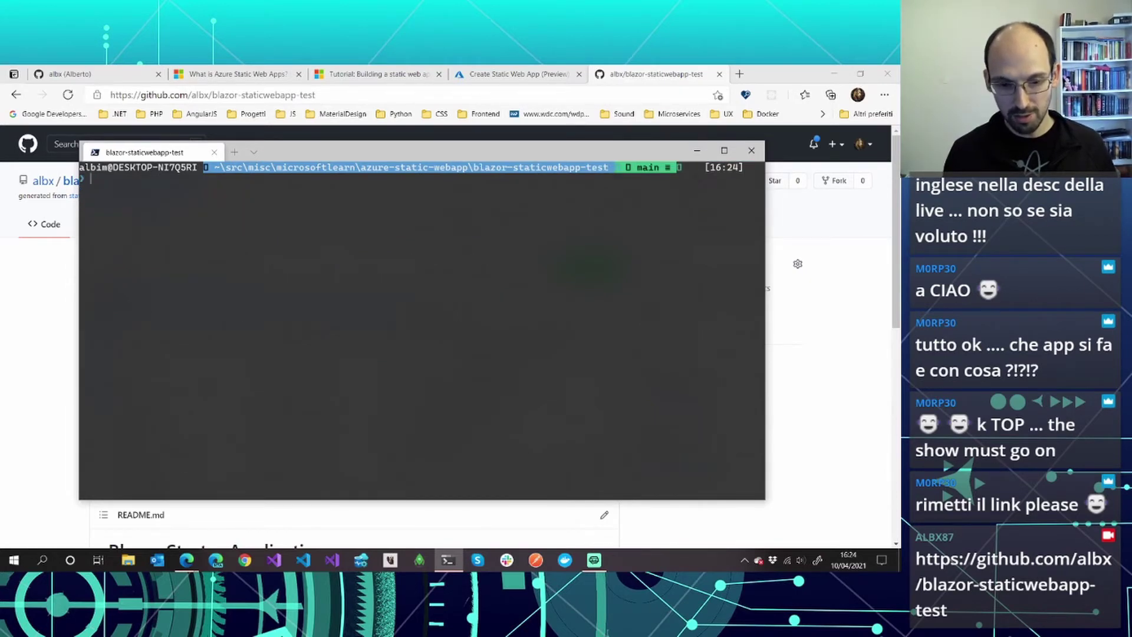
pyautogui.write('code .')
pyautogui.press('Return')
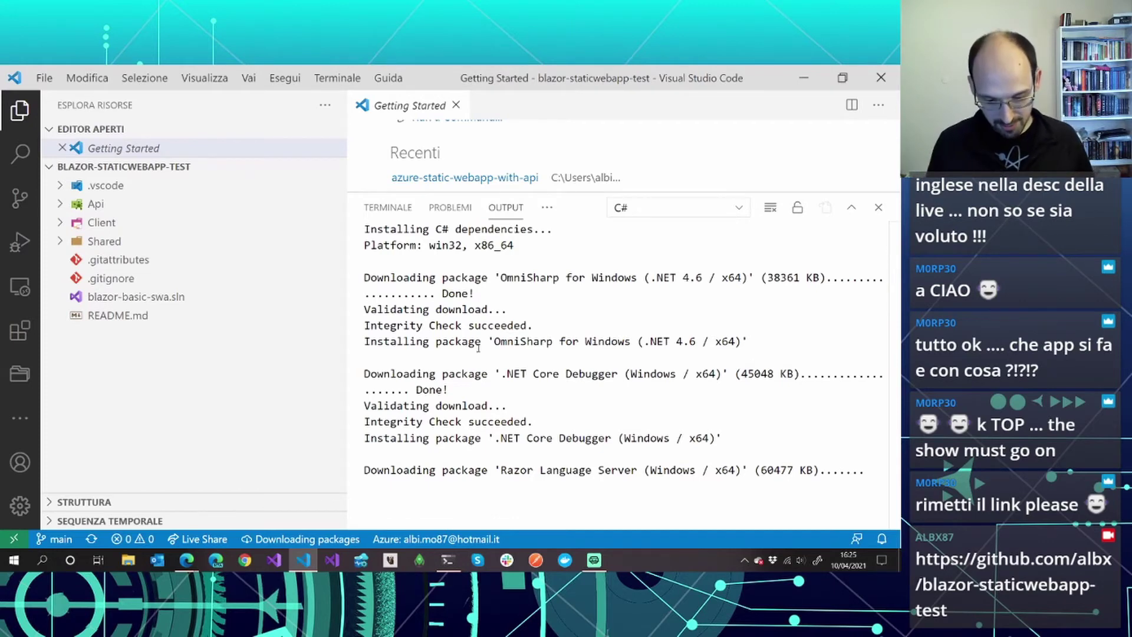
pyautogui.hotkey('ctrl', '-')
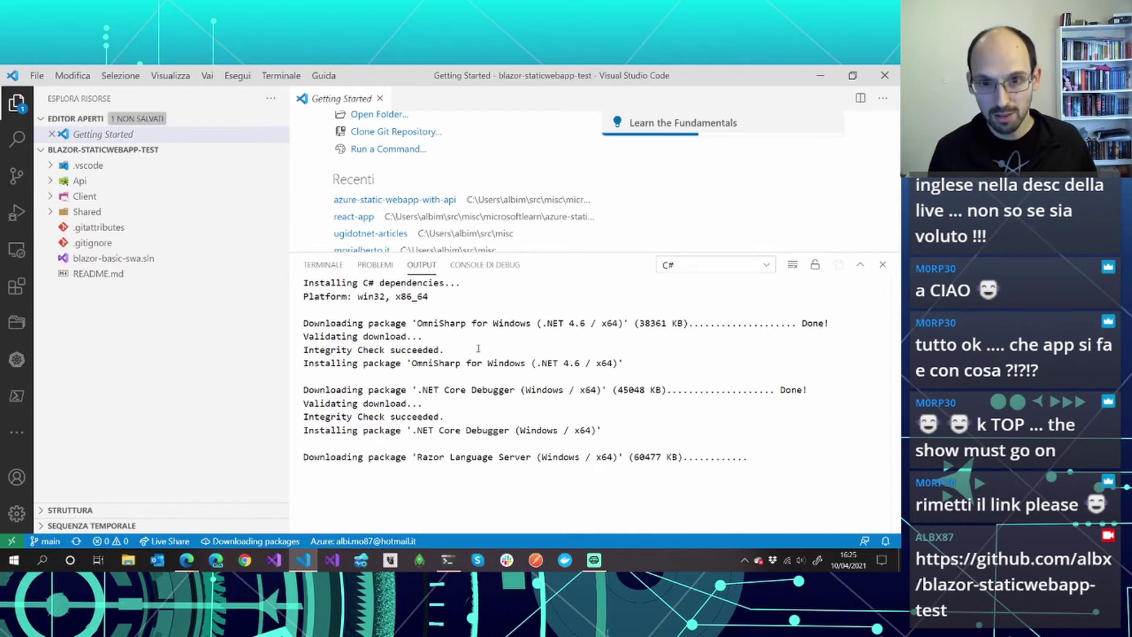
pyautogui.hotkey('ctrl', '-')
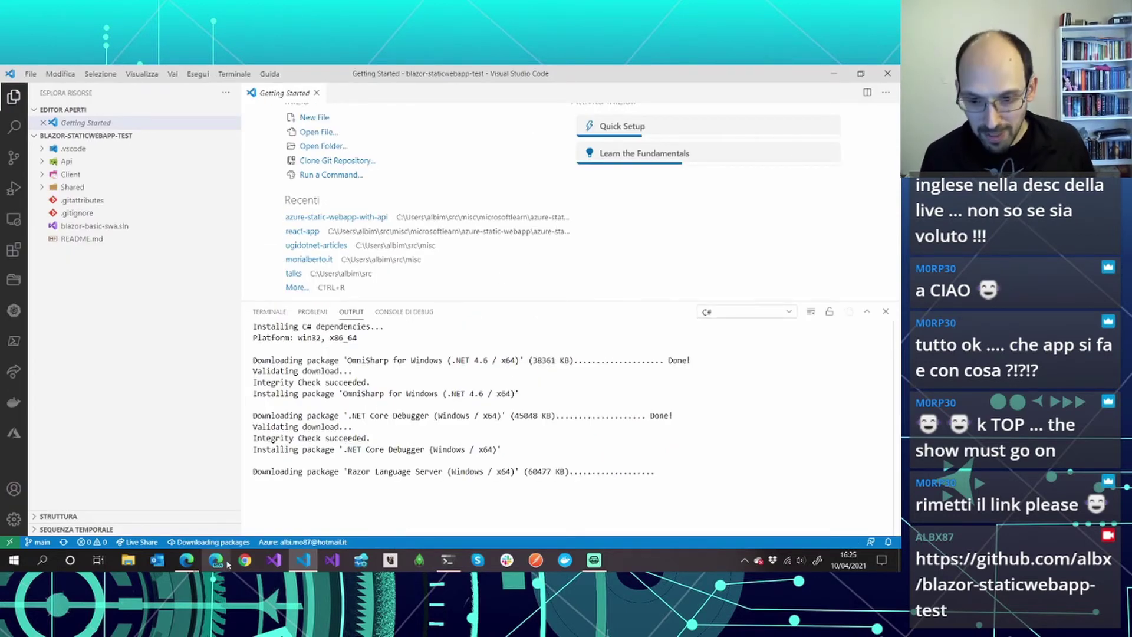
# - Switch to the Blazor tutorial in the browser and read the instructions for creating a static web app
pyautogui.moveTo(188, 561)
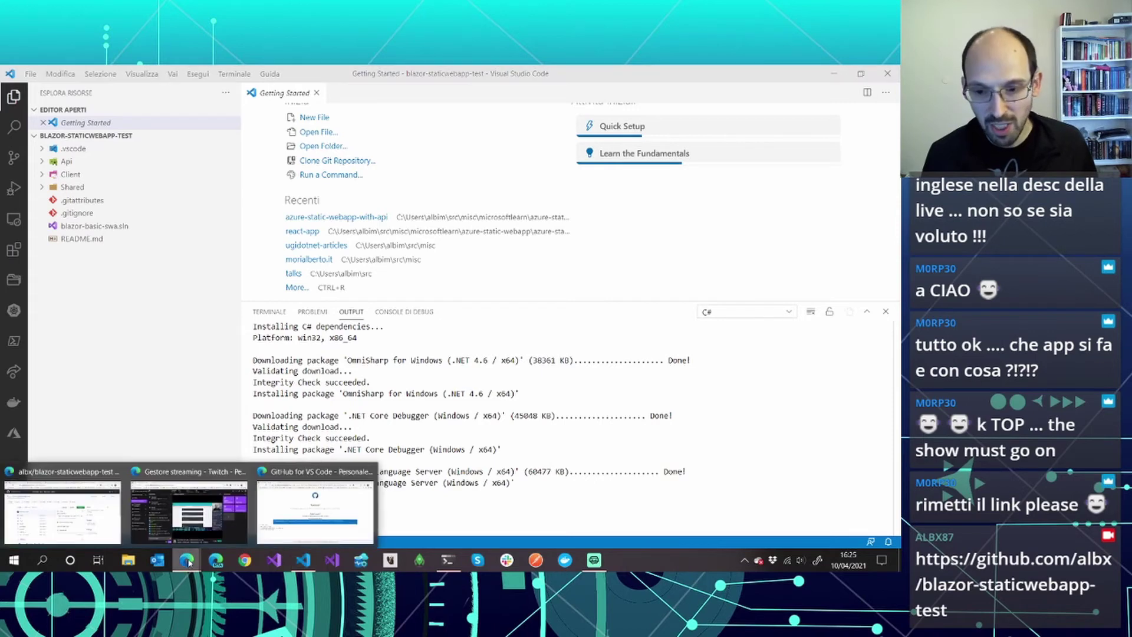
pyautogui.click(88, 501)
pyautogui.click(357, 72)
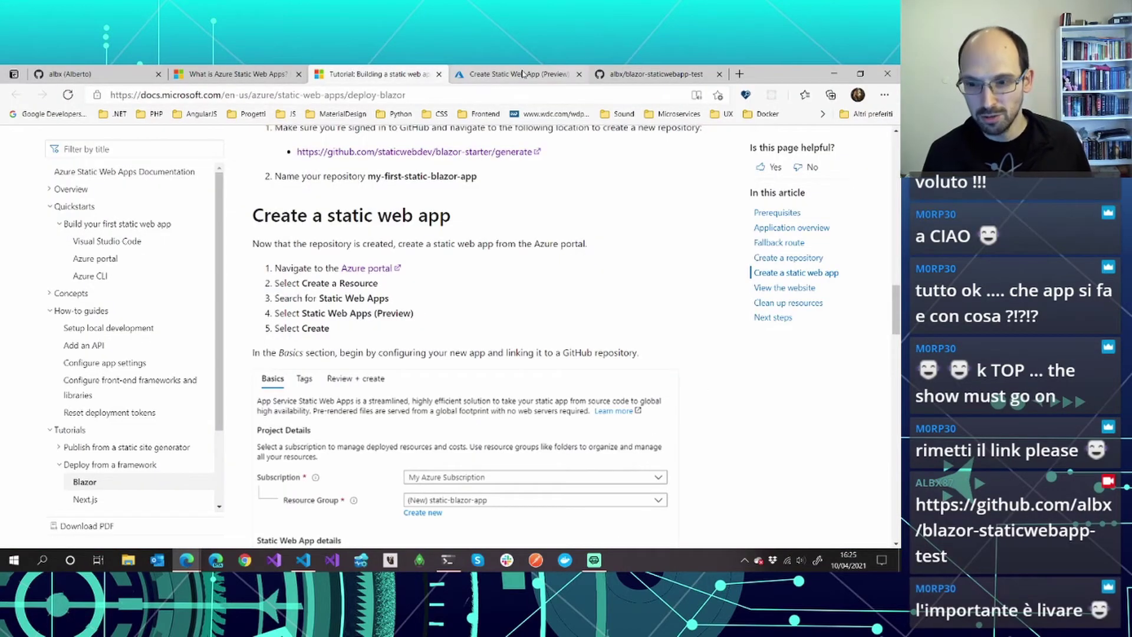
pyautogui.scroll(-5, 428, 300)
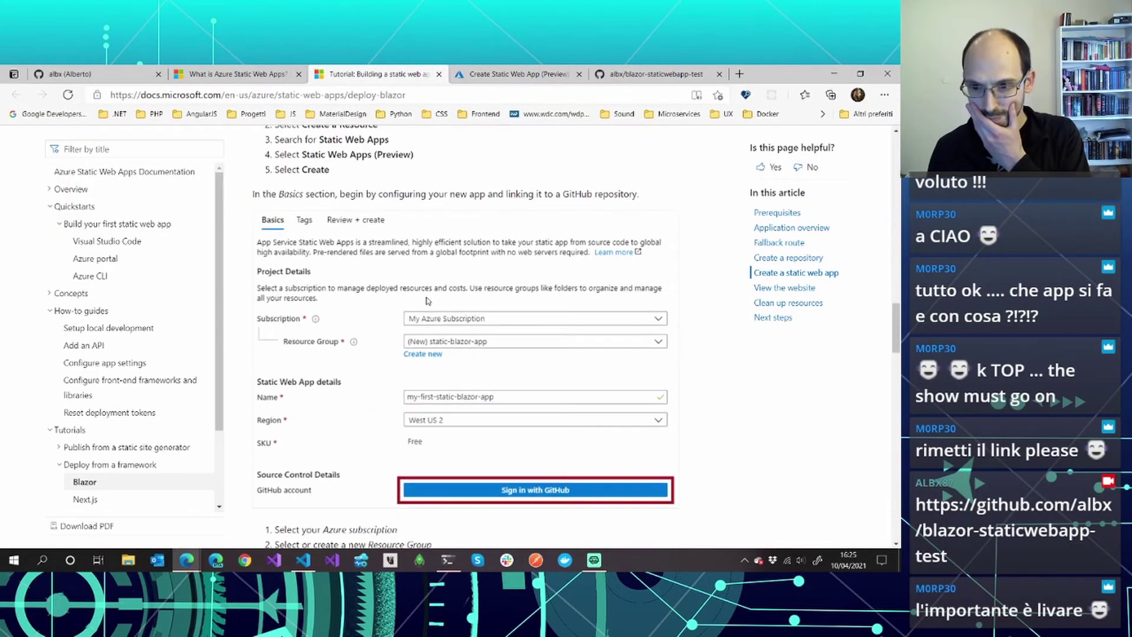
pyautogui.scroll(-1, 428, 300)
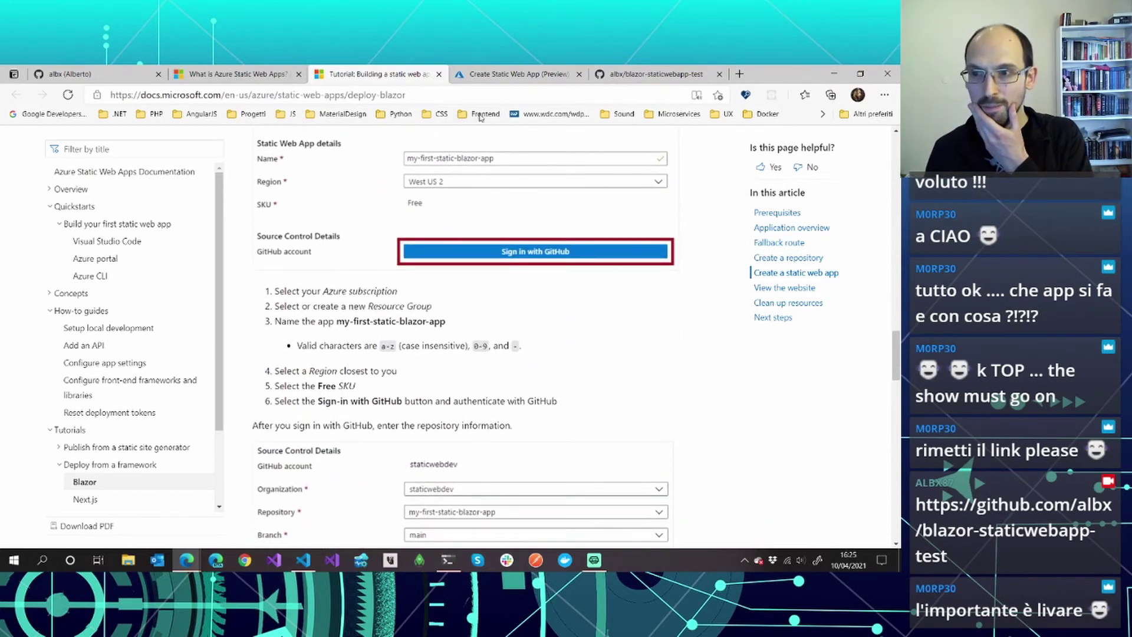
# - In the Azure portal's deployment details, filter the repositories by blazor and choose blazor-staticwebapp-test
pyautogui.click(487, 76)
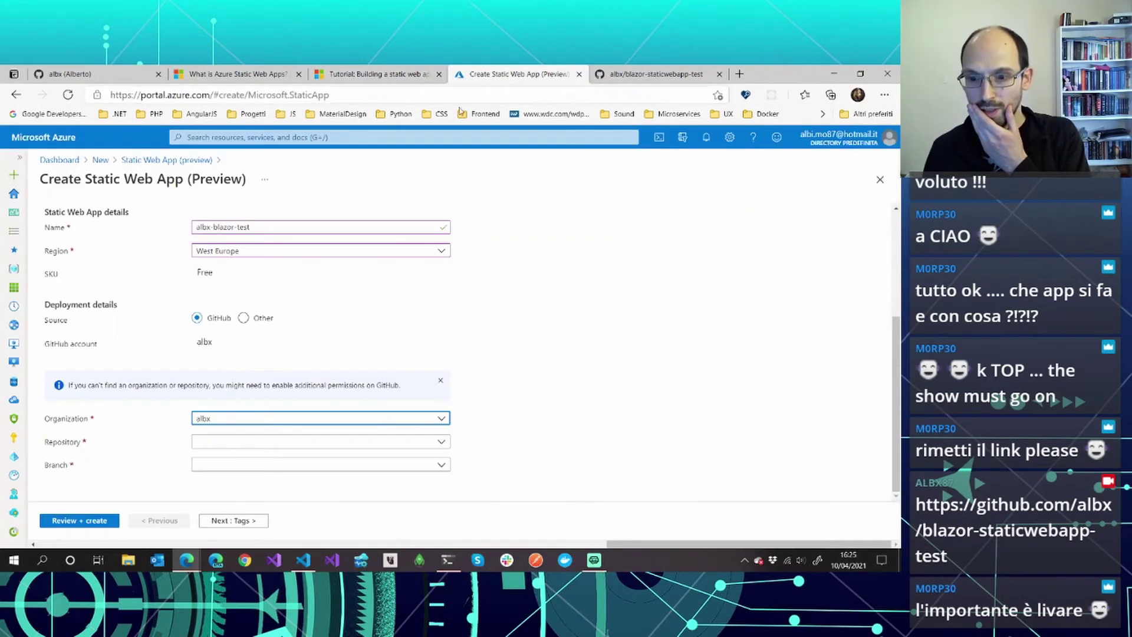
pyautogui.click(290, 443)
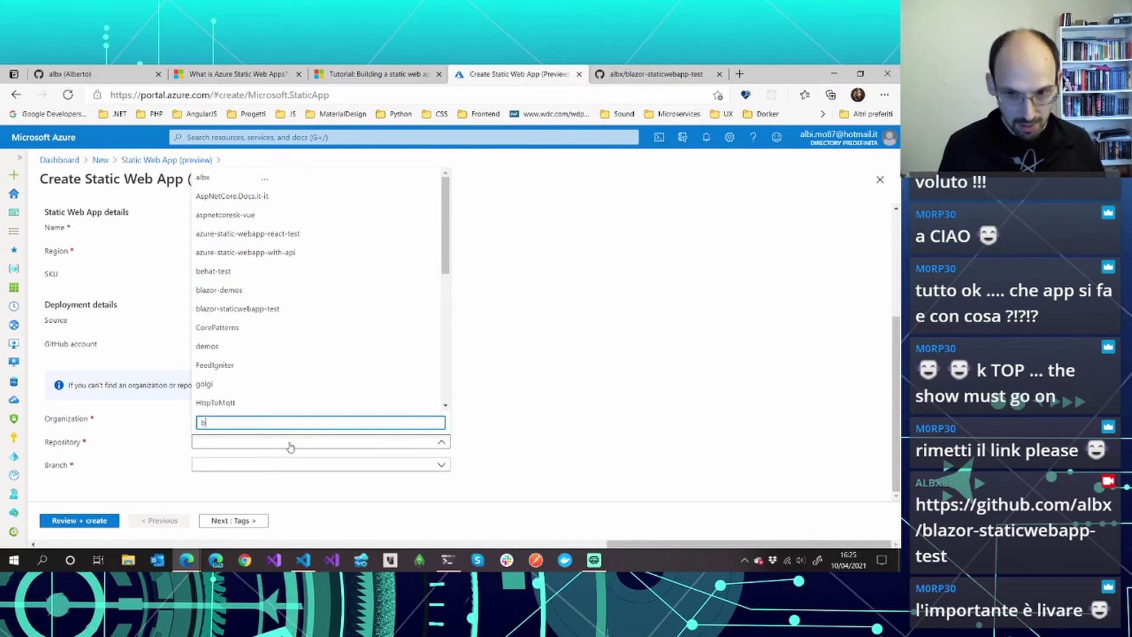
pyautogui.write('lazor')
pyautogui.click(278, 403)
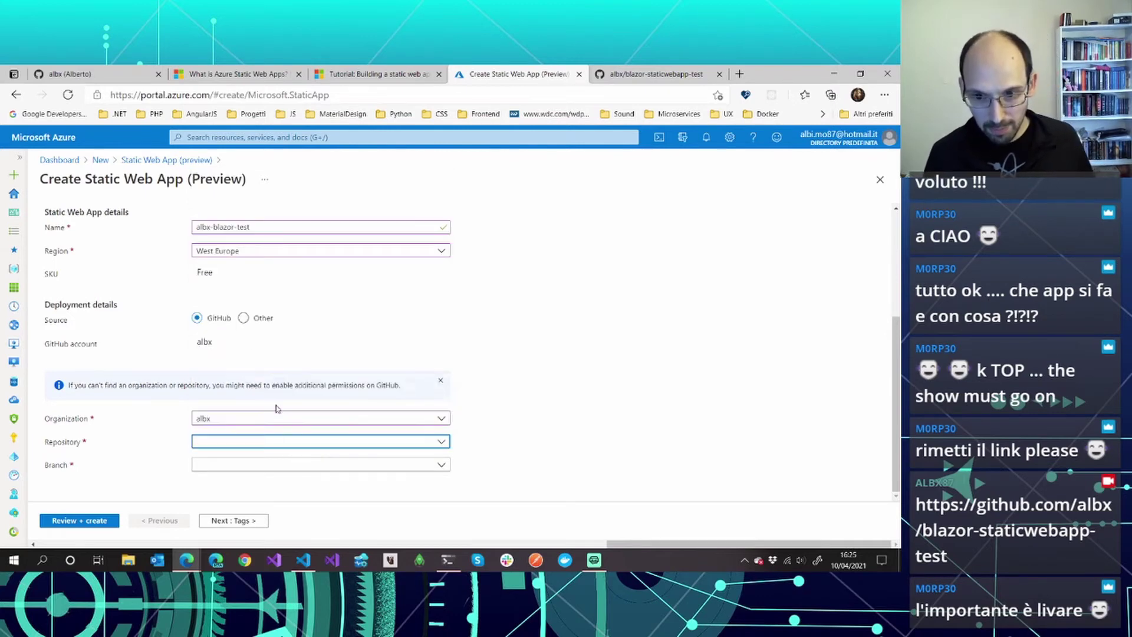
# - Choose main as the branch of the blazor-staticwebapp-test repository in the deployment details
pyautogui.click(437, 466)
pyautogui.click(268, 506)
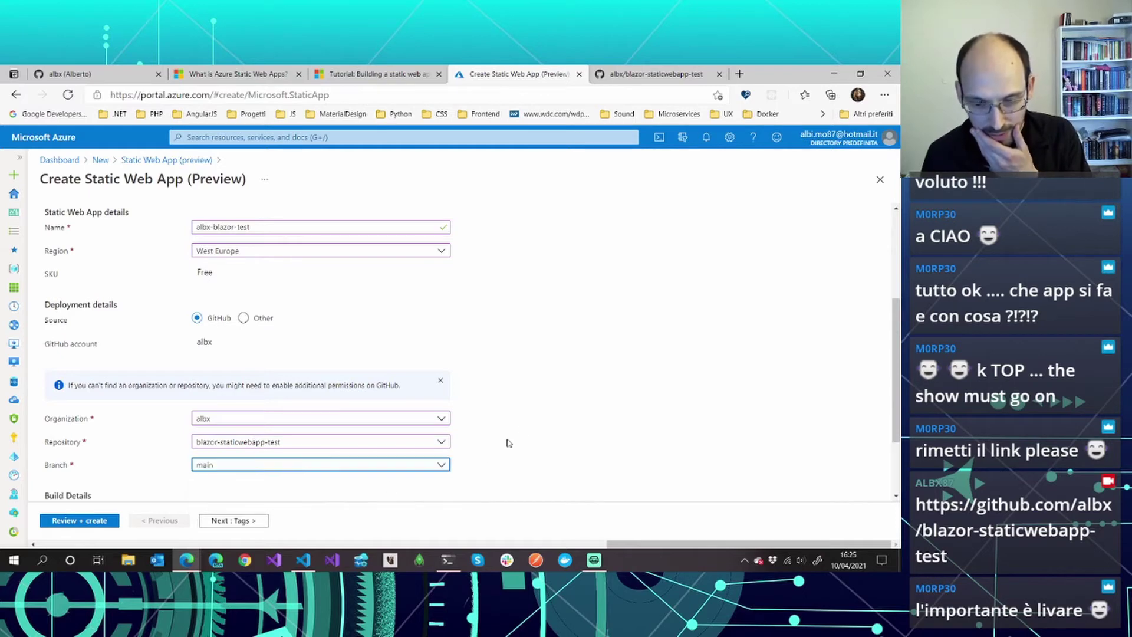
pyautogui.scroll(-1, 509, 442)
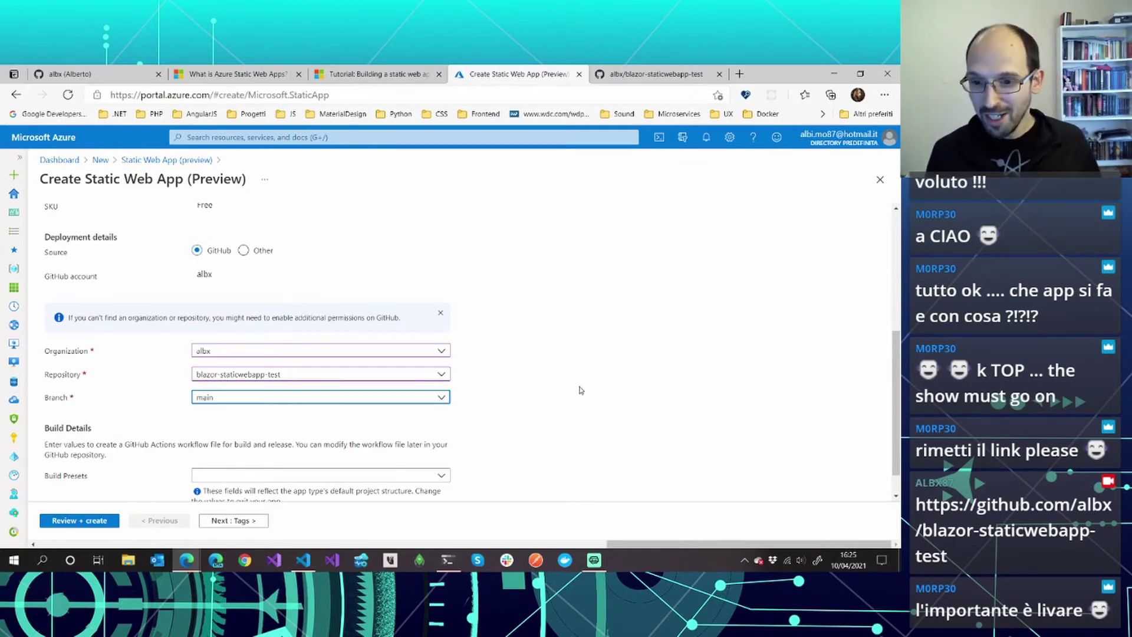
# - Review the static web app form, magnifying and circling the app name, the repository and the branch
pyautogui.scroll(4, 585, 387)
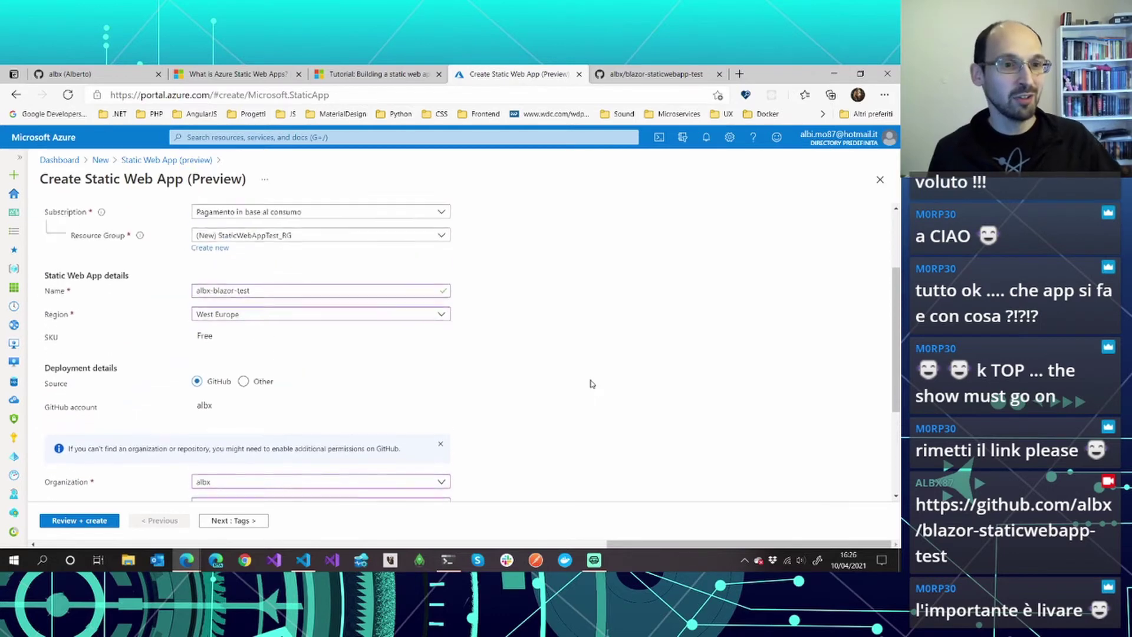
pyautogui.scroll(-3, 590, 383)
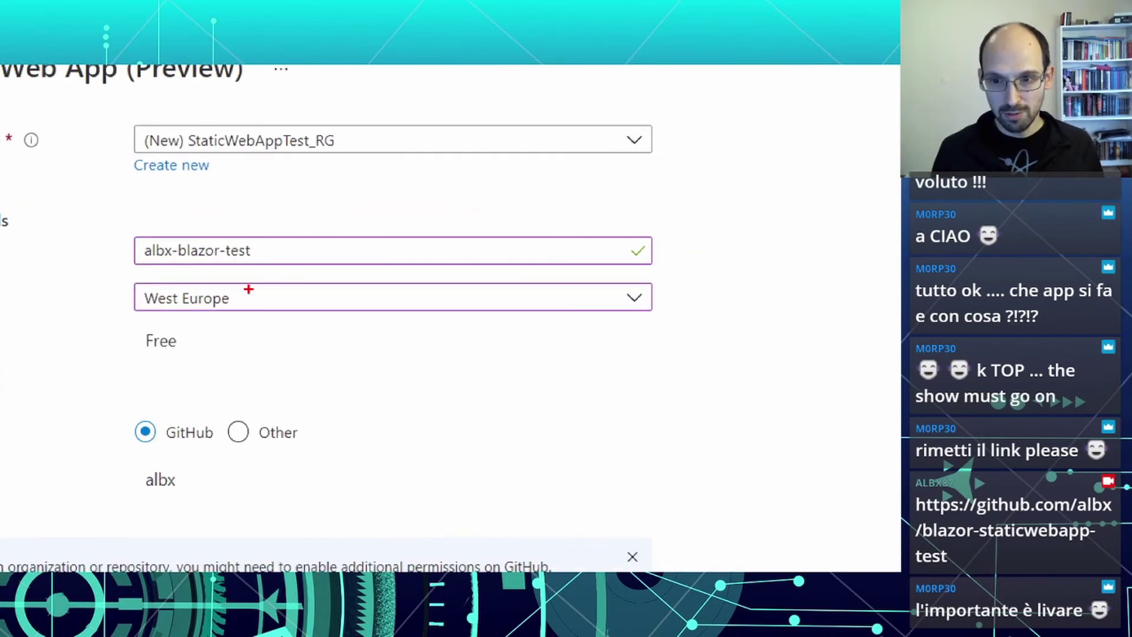
pyautogui.moveTo(113, 229); pyautogui.dragTo(329, 275)
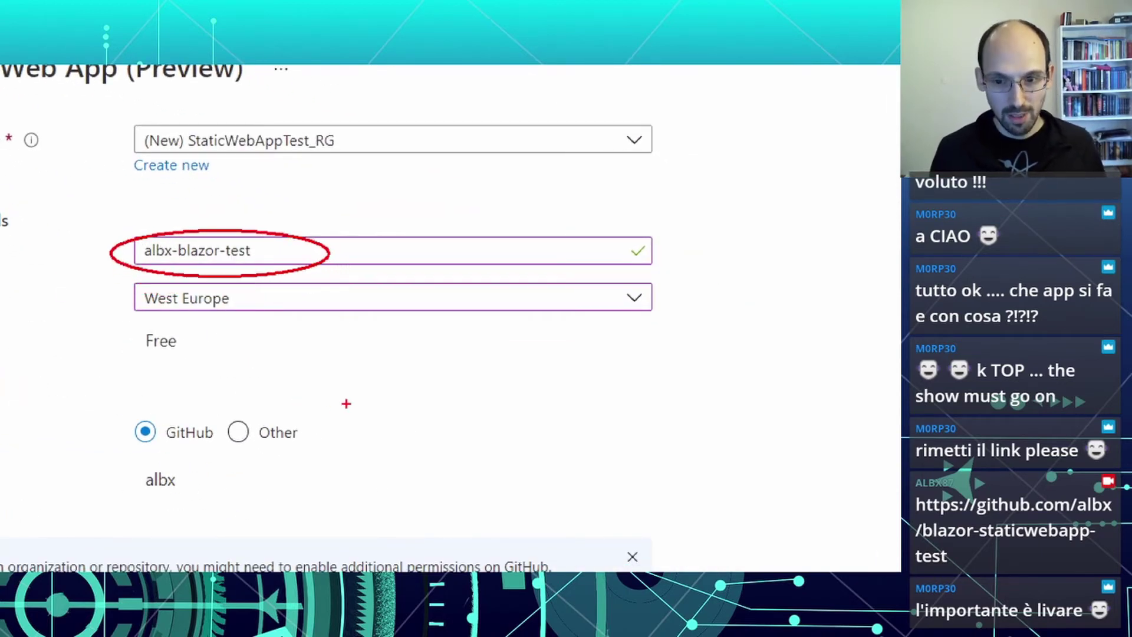
pyautogui.scroll(-3, 335, 410)
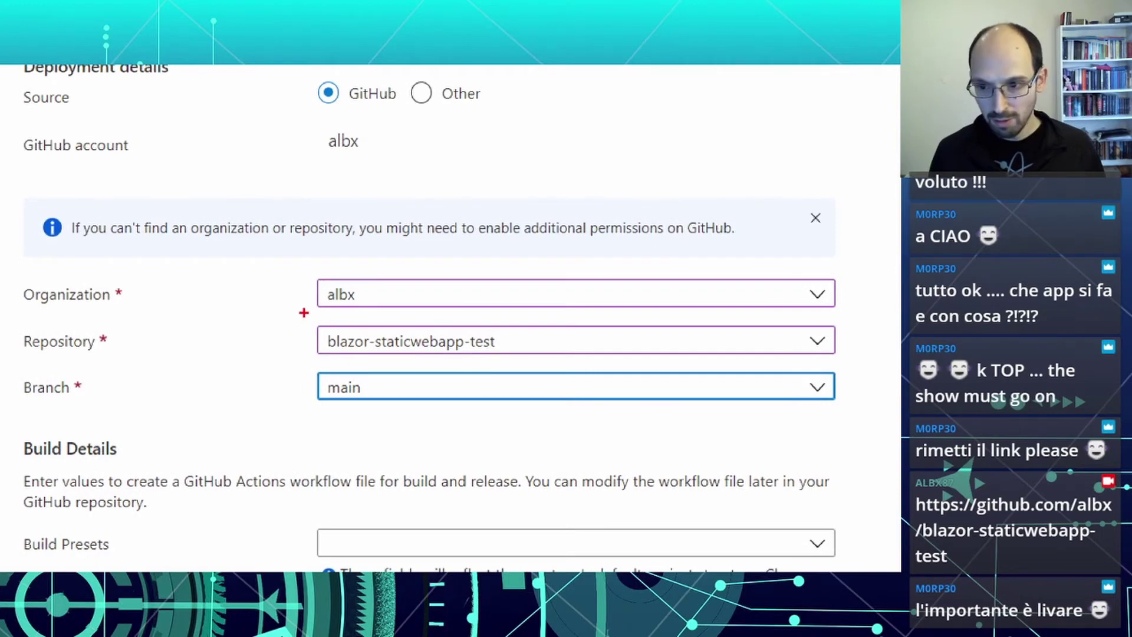
pyautogui.moveTo(303, 316); pyautogui.dragTo(307, 331)
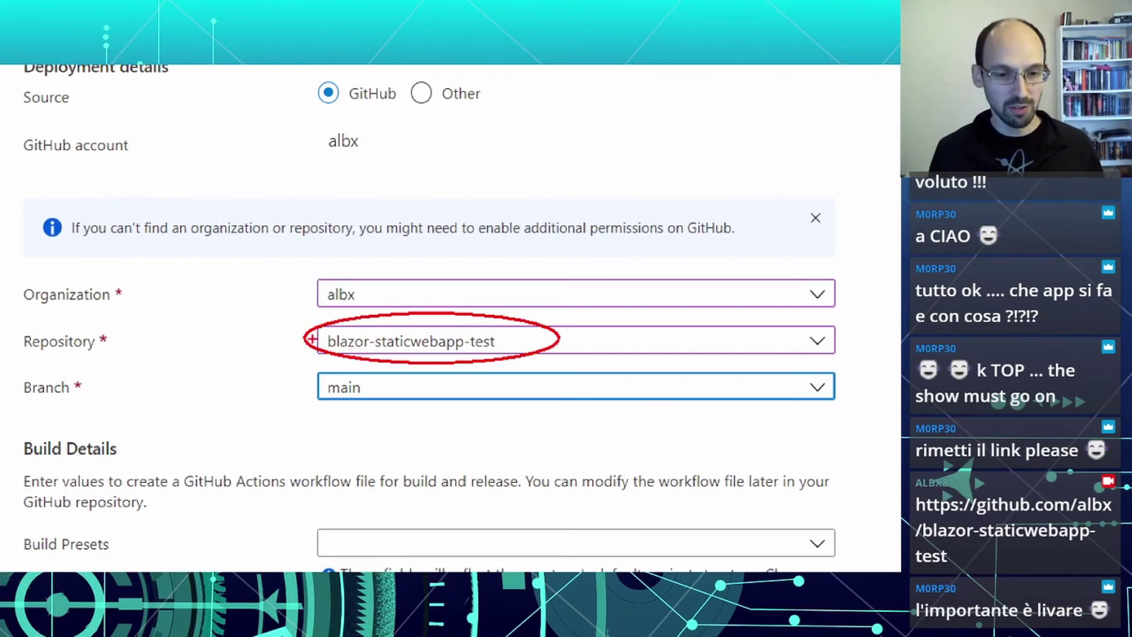
pyautogui.moveTo(354, 358)
pyautogui.mouseDown()
pyautogui.moveTo(345, 422)
pyautogui.moveTo(369, 359)
pyautogui.mouseUp()
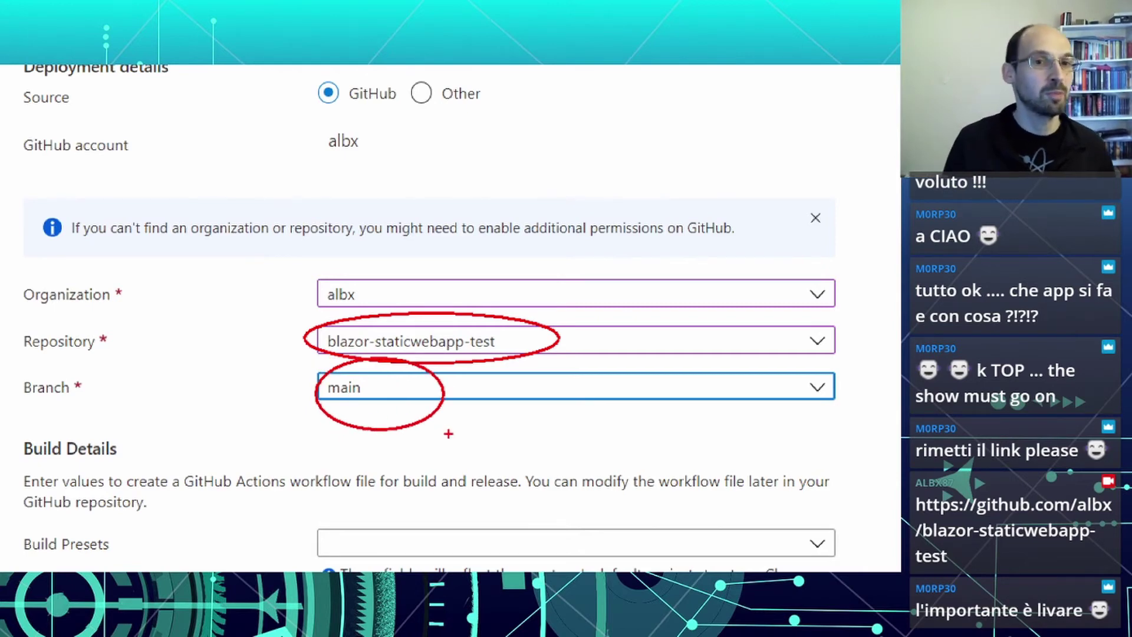
pyautogui.press('Escape')
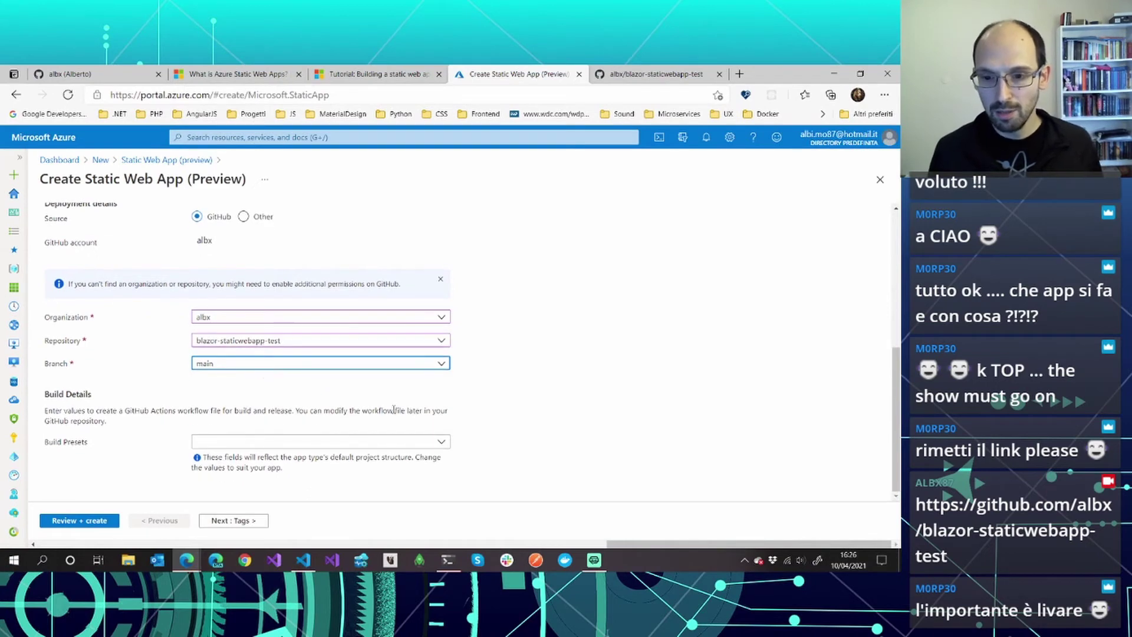
# - Switch to the Blazor tutorial and read the instructions for the repository, branch and Build Details settings
pyautogui.click(364, 74)
pyautogui.scroll(-2, 344, 205)
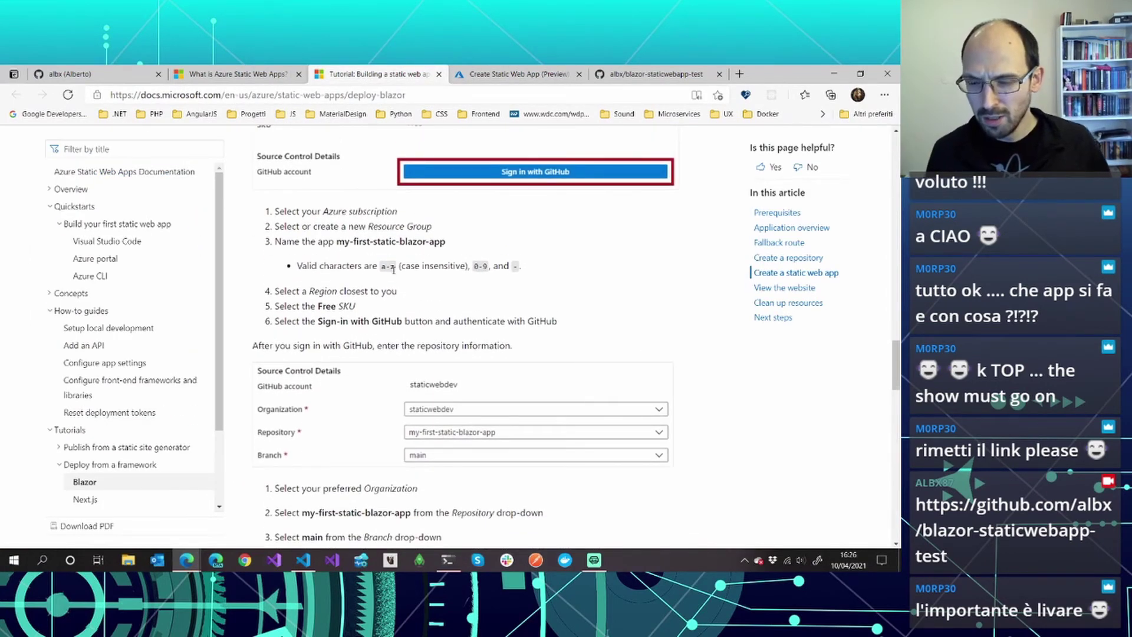
pyautogui.scroll(-6, 393, 269)
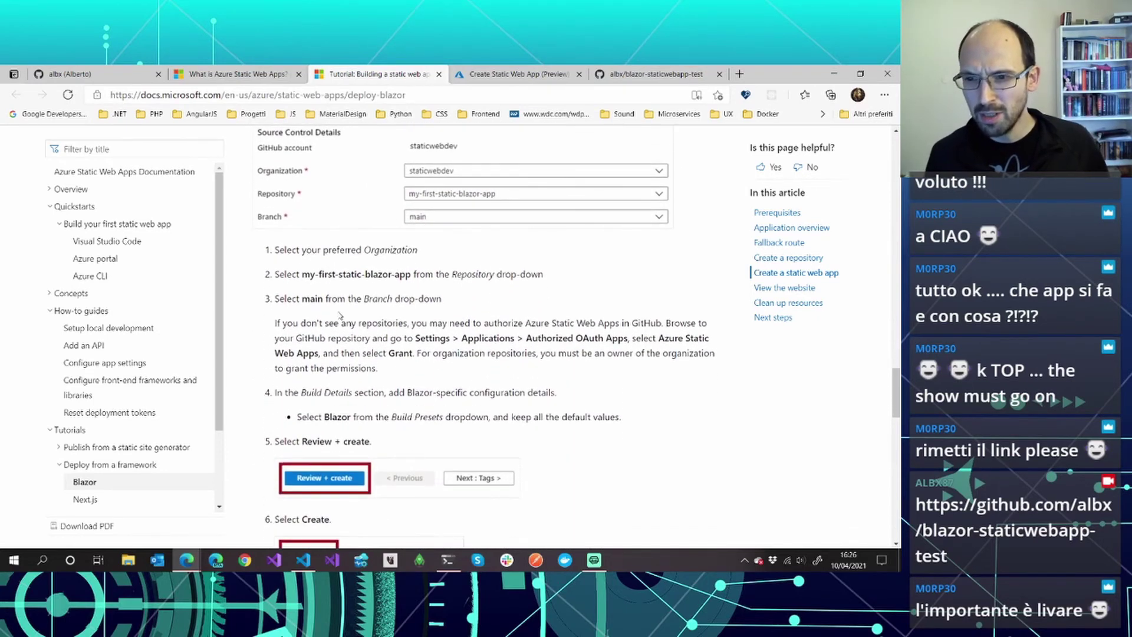
pyautogui.scroll(-3, 340, 315)
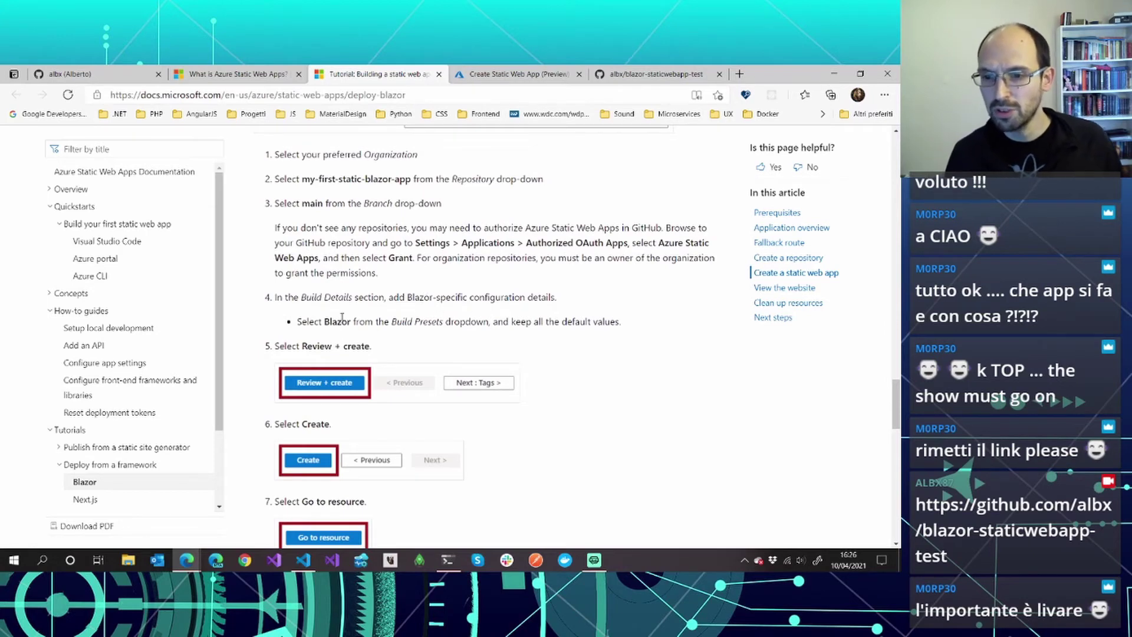
# - Return to the Azure portal form and look through its build preset, repository, organization and source options, keeping the current selections
pyautogui.click(484, 72)
pyautogui.click(244, 442)
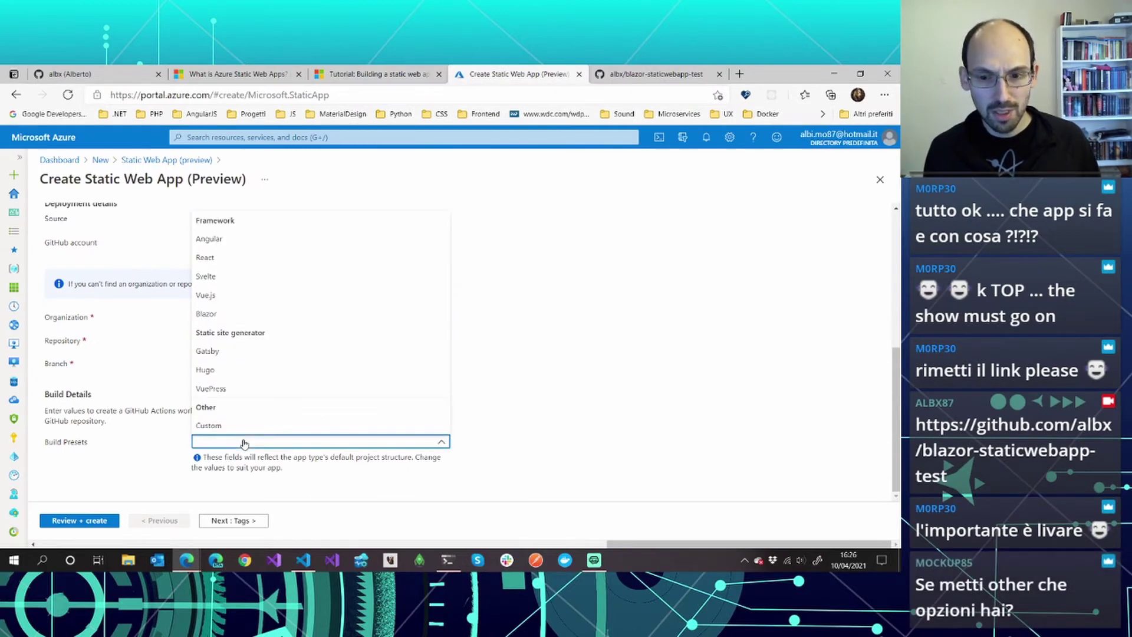
pyautogui.click(511, 455)
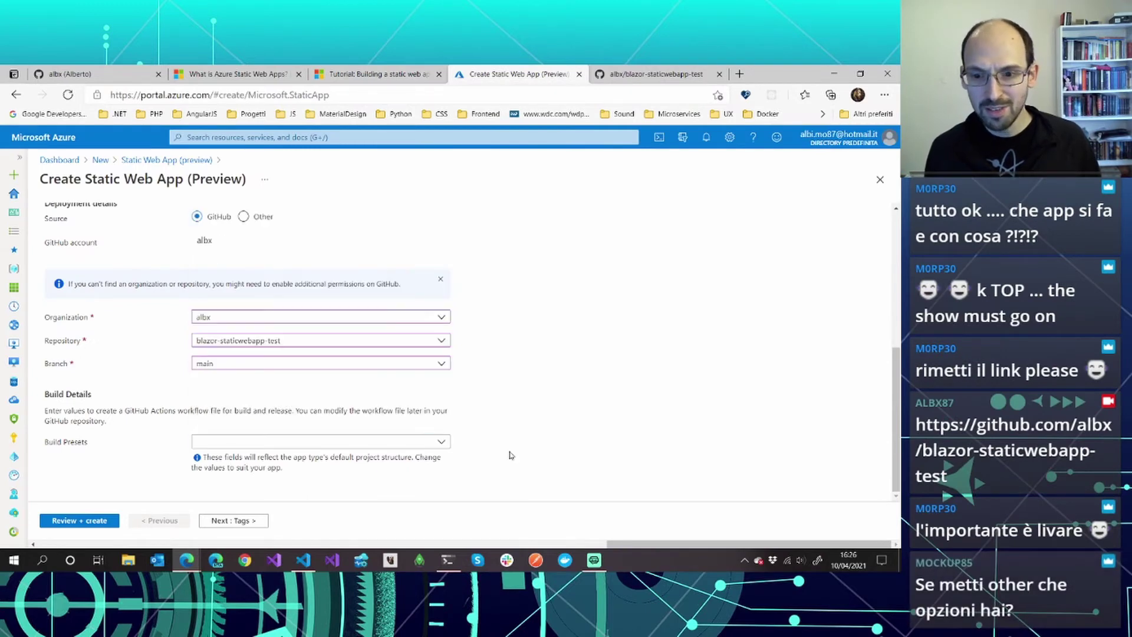
pyautogui.click(296, 362)
pyautogui.click(298, 342)
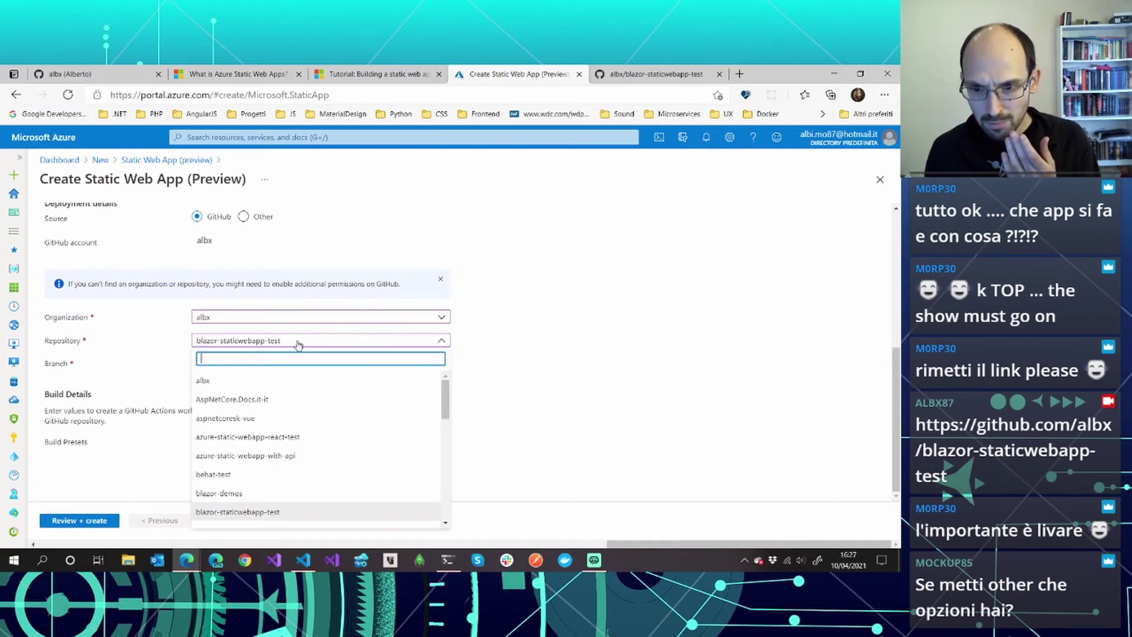
pyautogui.click(299, 322)
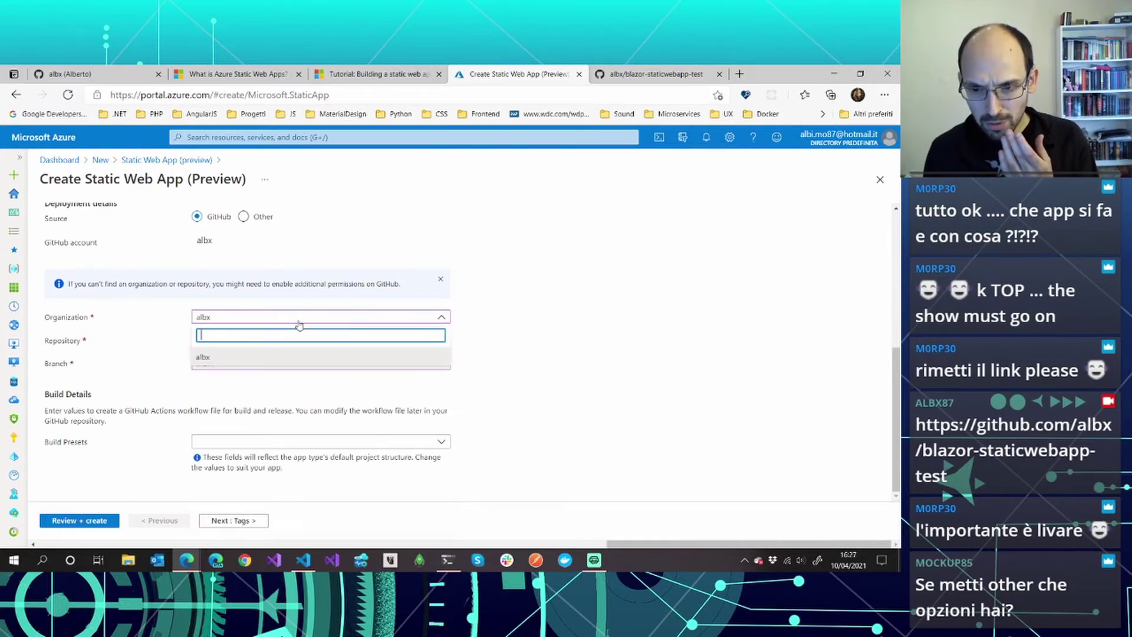
pyautogui.click(299, 322)
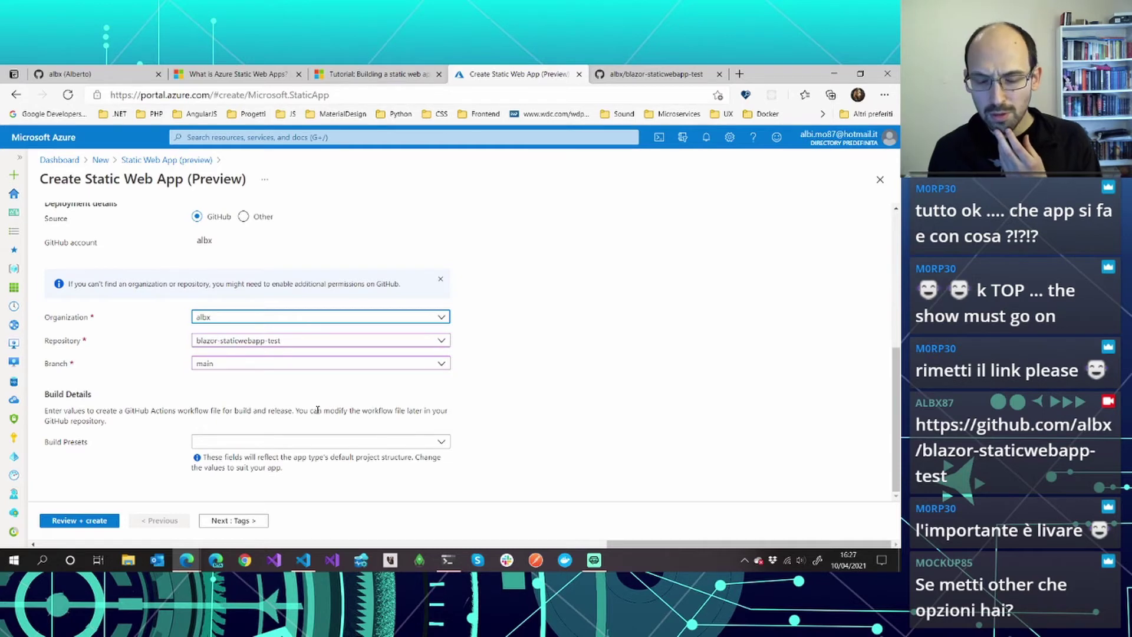
pyautogui.scroll(2, 317, 410)
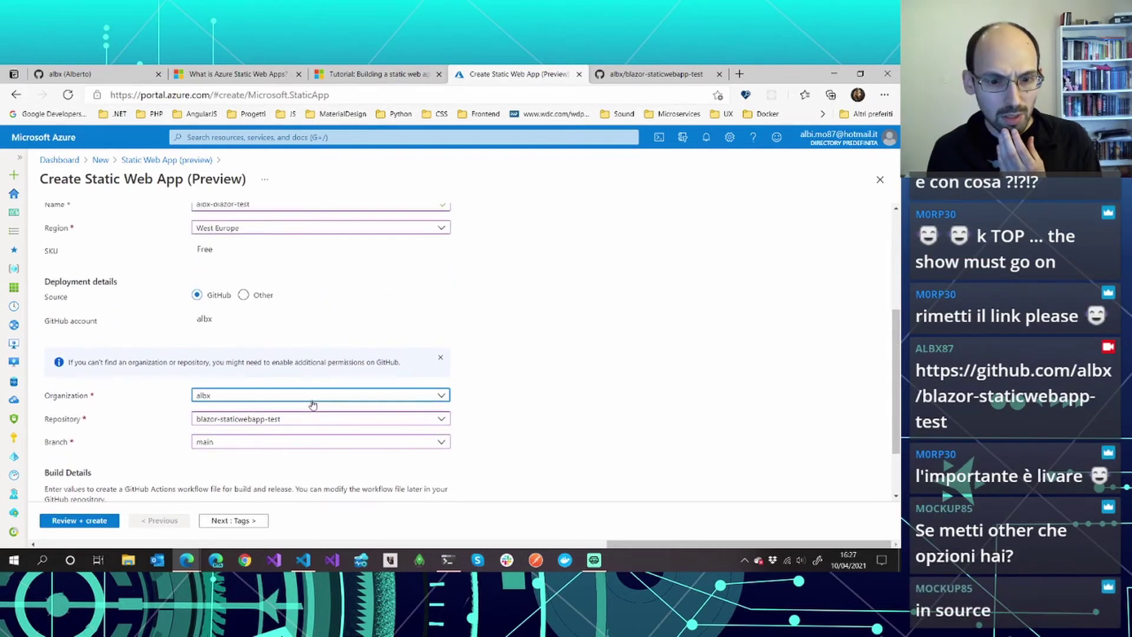
pyautogui.scroll(2, 313, 404)
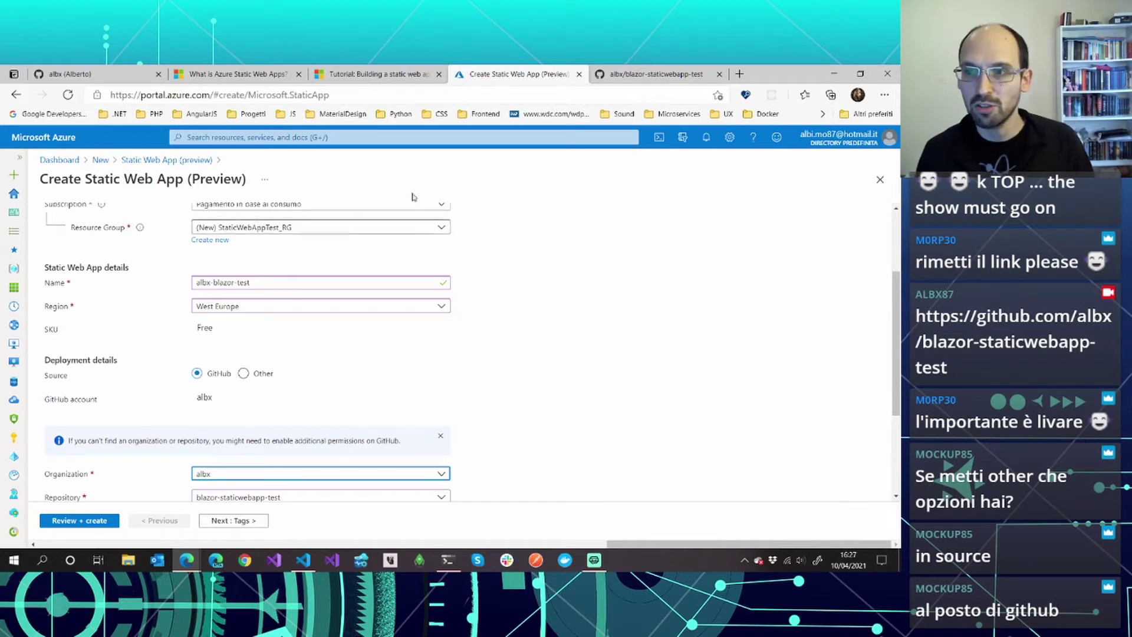
# - Open the Azure portal in a new browser tab and start creating another Static Web App (preview) found through the marketplace search
pyautogui.hotkey('ctrl', 't')
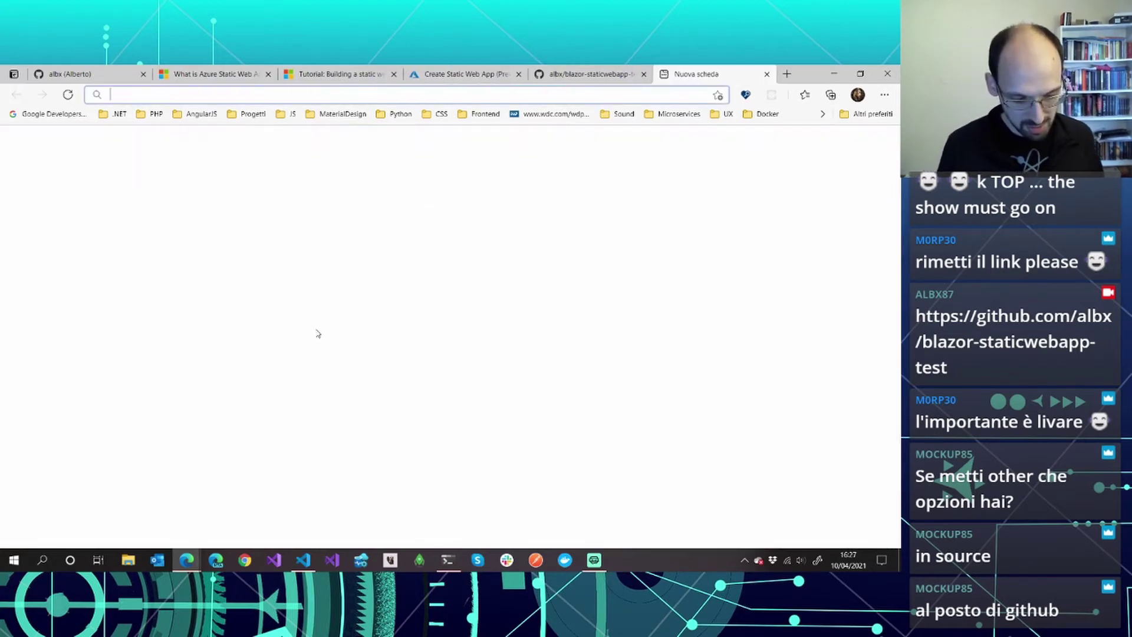
pyautogui.write('por')
pyautogui.press('Return')
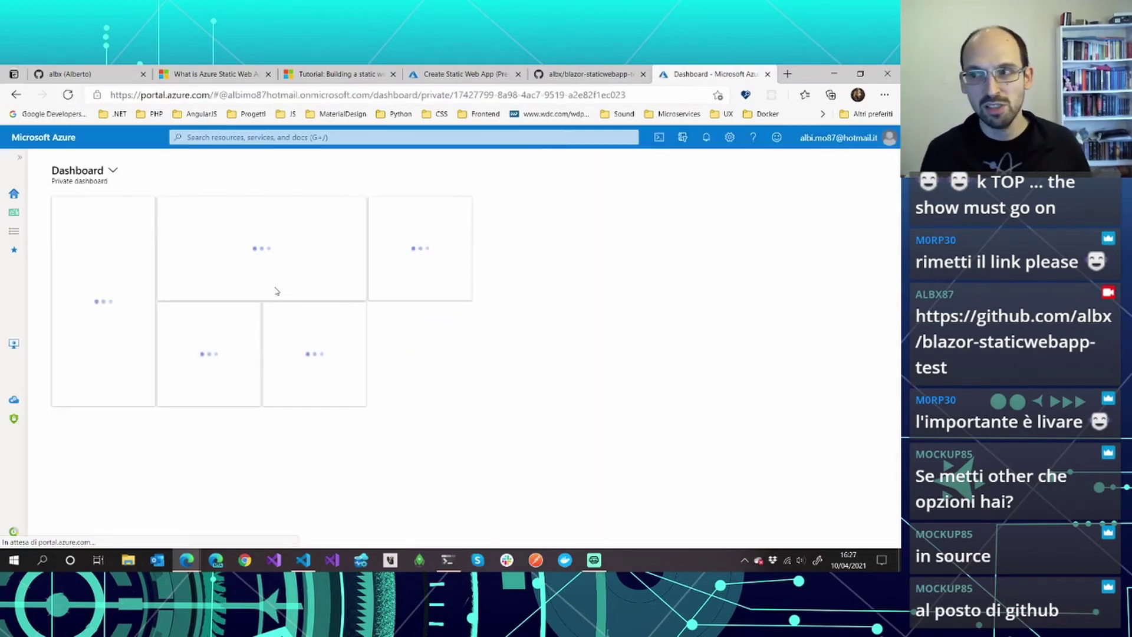
pyautogui.click(14, 175)
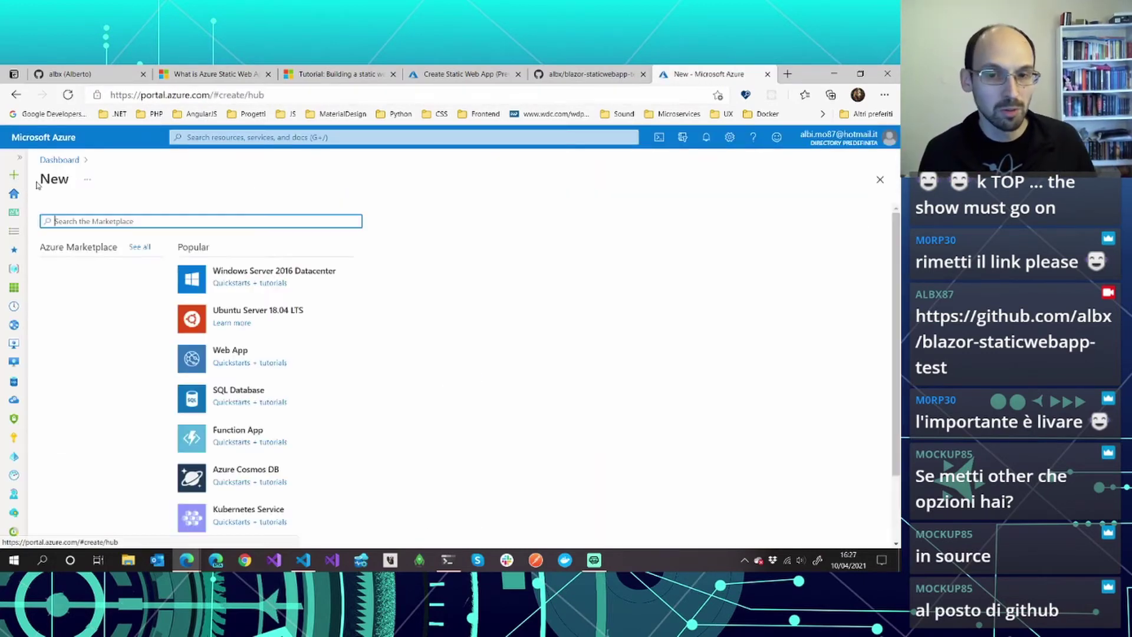
pyautogui.write('azure static web app')
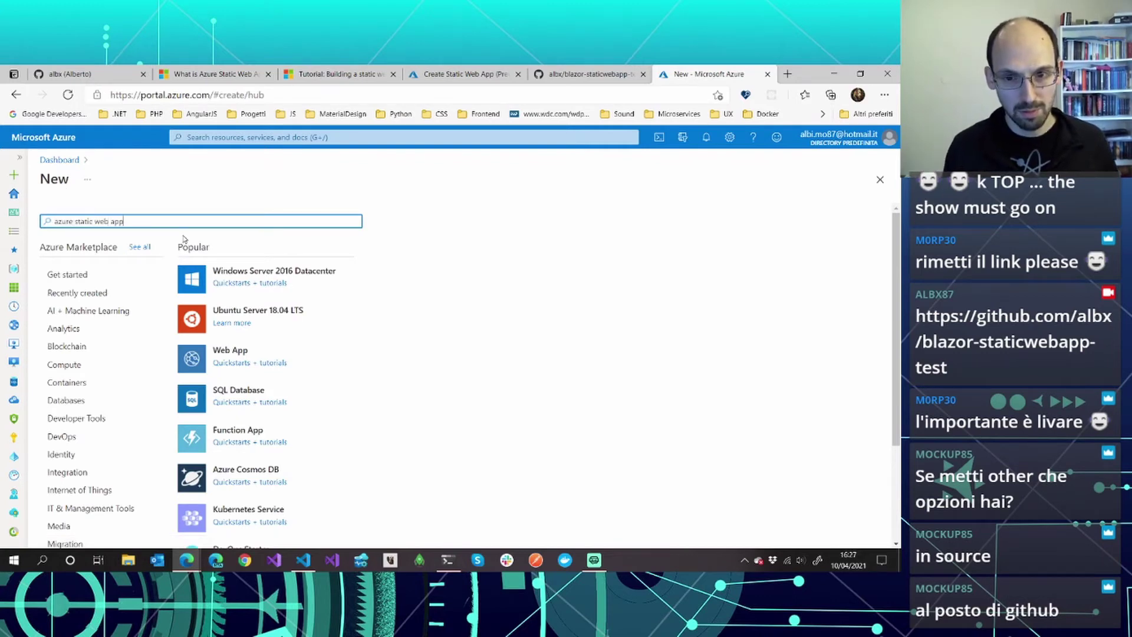
pyautogui.hotkey('shift', 'Home')
pyautogui.press('BackSpace')
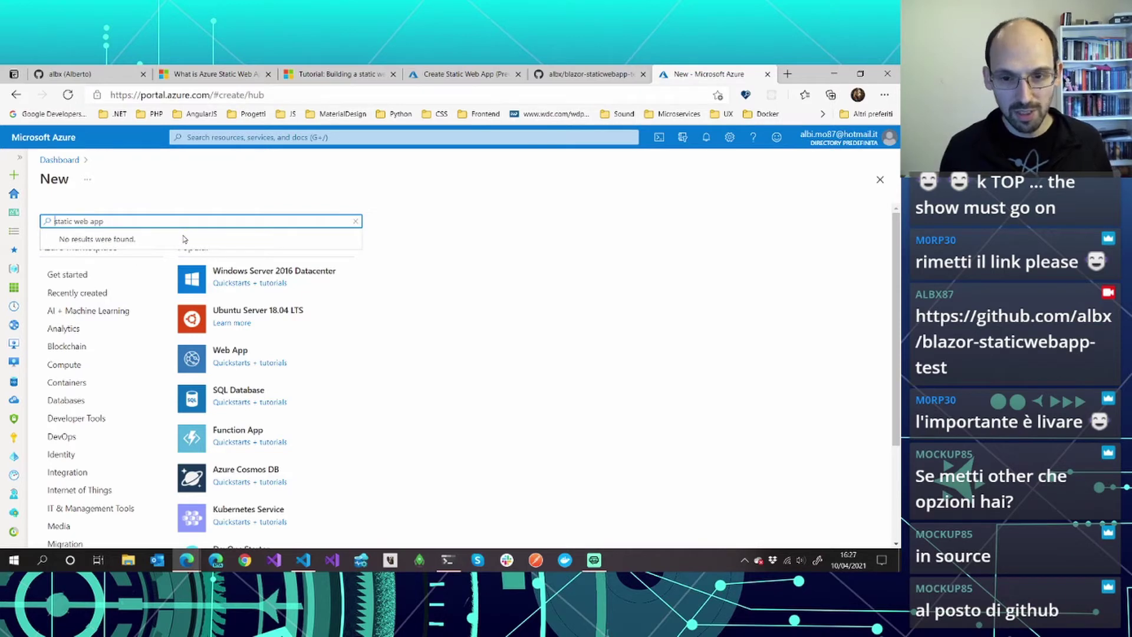
pyautogui.click(161, 241)
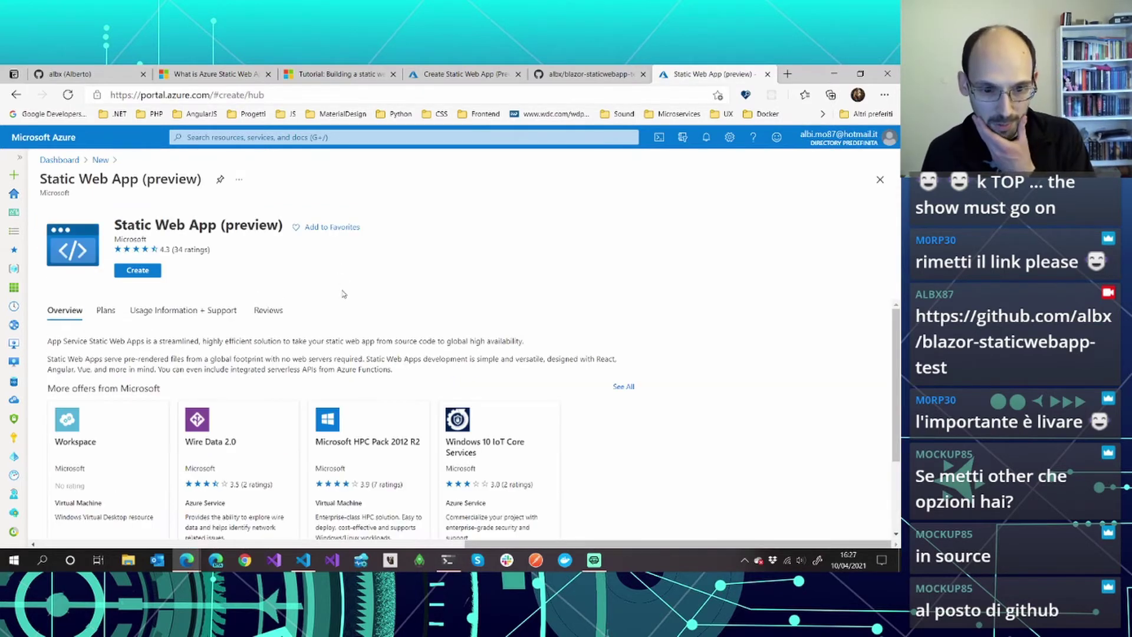
pyautogui.click(148, 270)
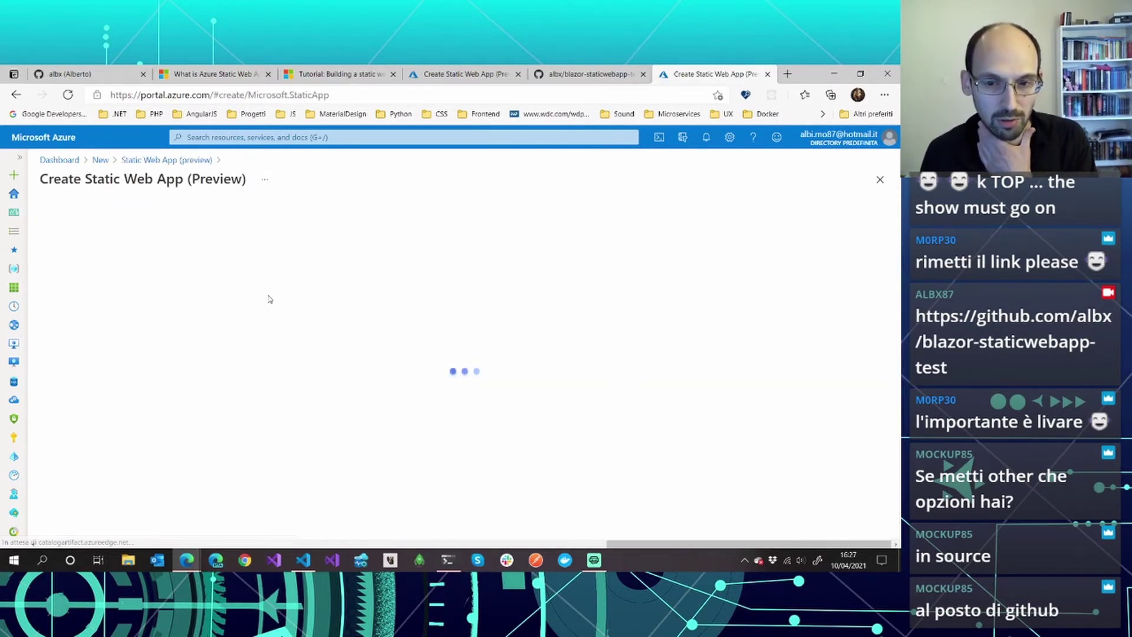
# - Set the second form's deployment source to Other to examine its options, and close that browser tab, discarding the form
pyautogui.scroll(-1, 269, 299)
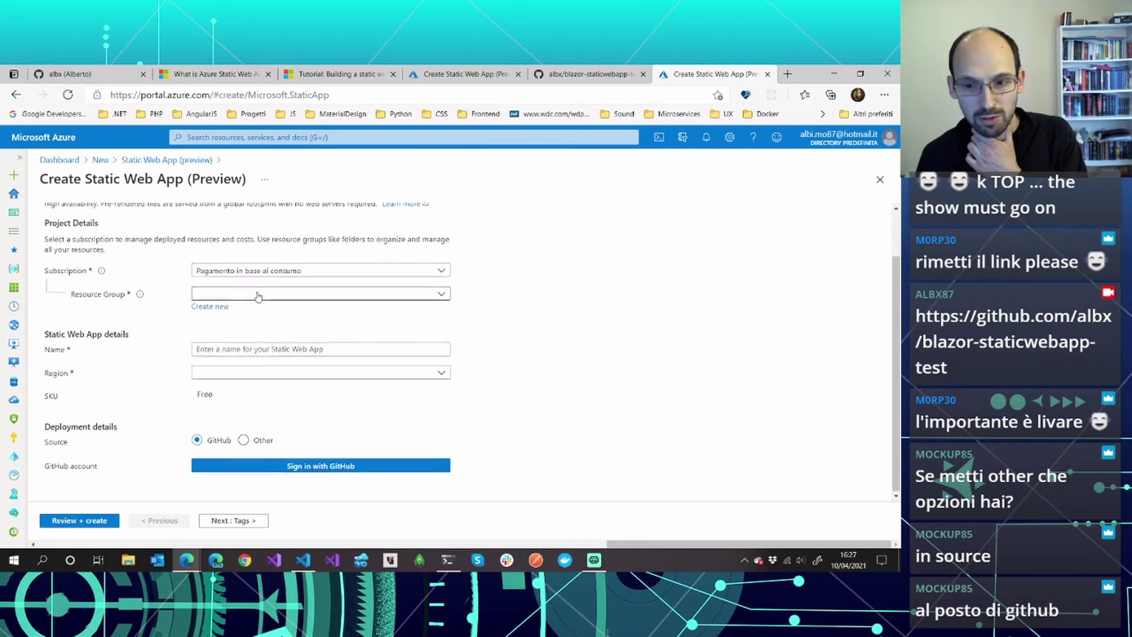
pyautogui.click(248, 440)
pyautogui.scroll(-1, 259, 412)
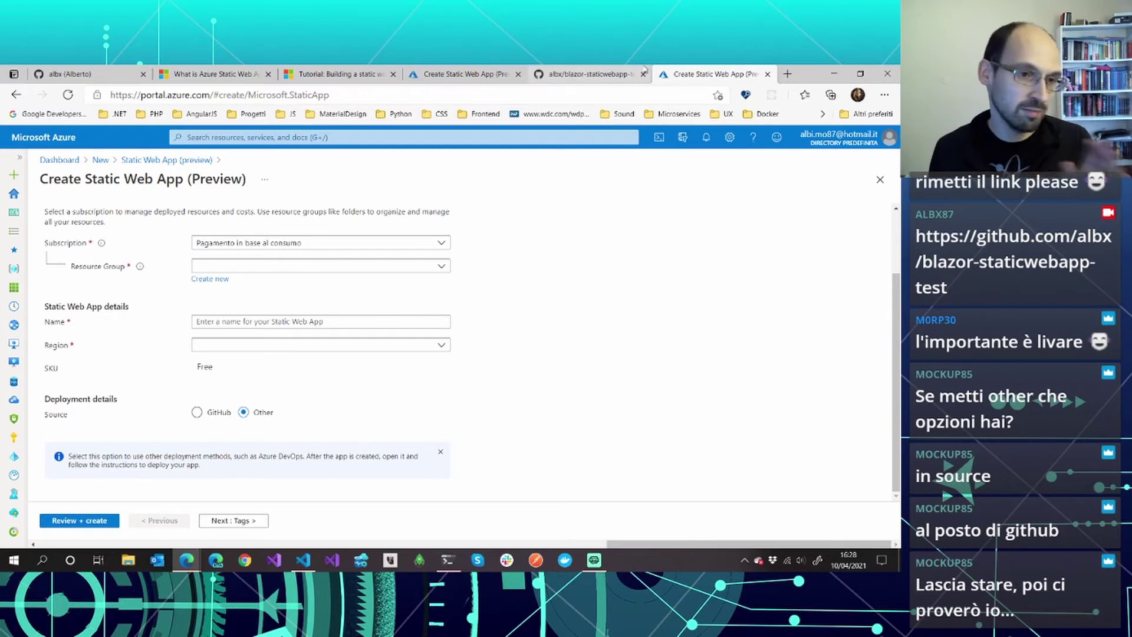
pyautogui.click(767, 74)
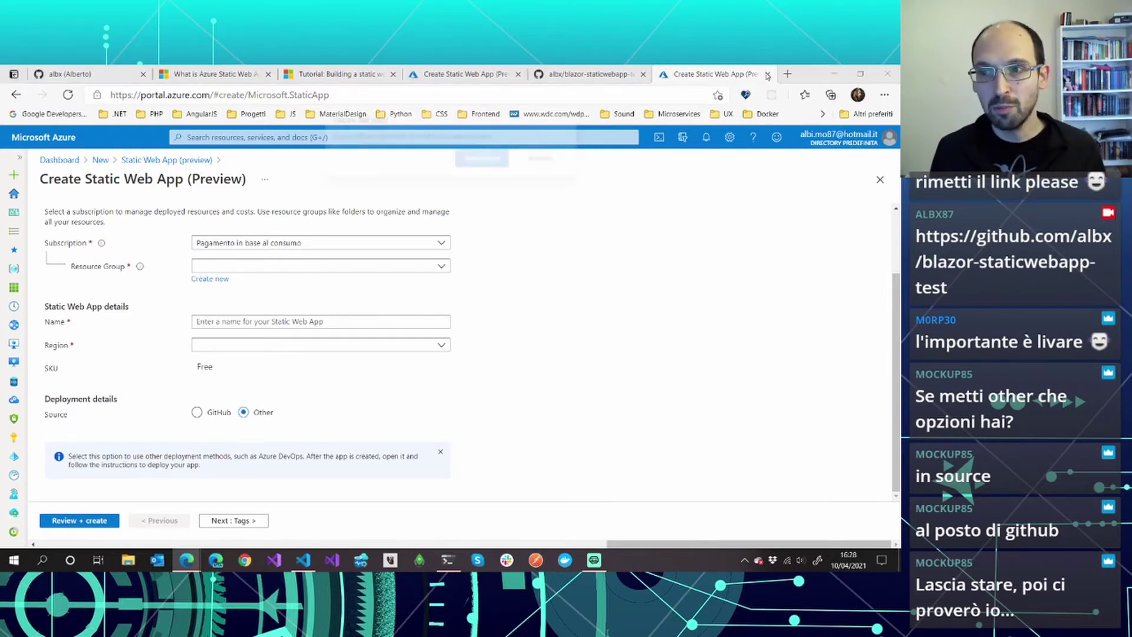
pyautogui.click(483, 158)
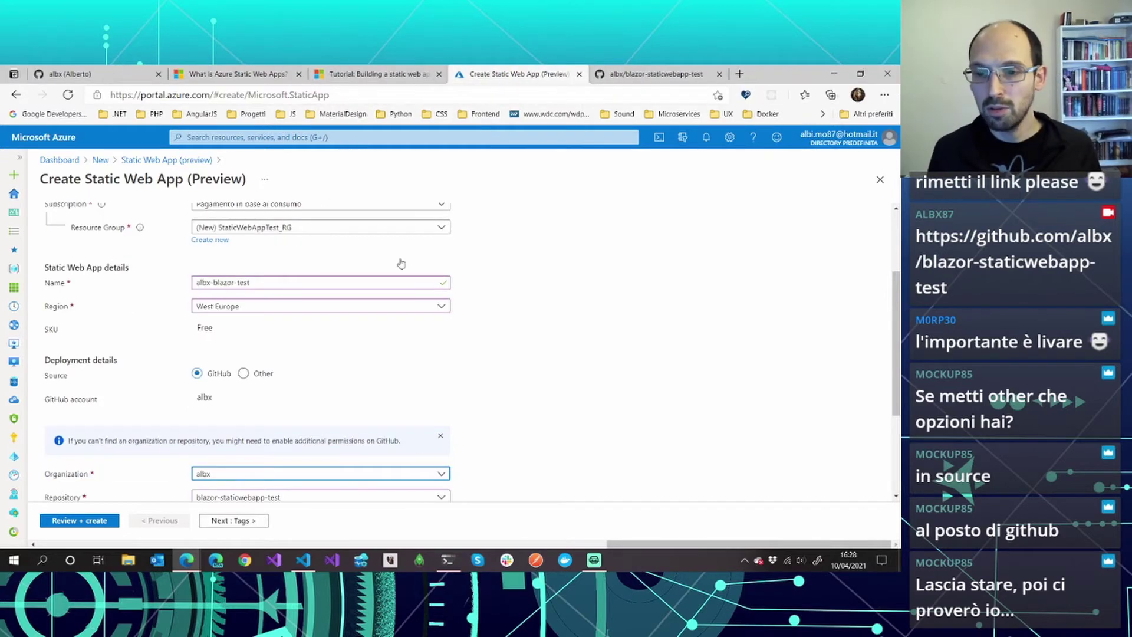
# - Set the build preset of albx-blazor-test to Blazor, keeping the default app, API and output locations
pyautogui.scroll(-2, 466, 392)
pyautogui.scroll(-1, 422, 407)
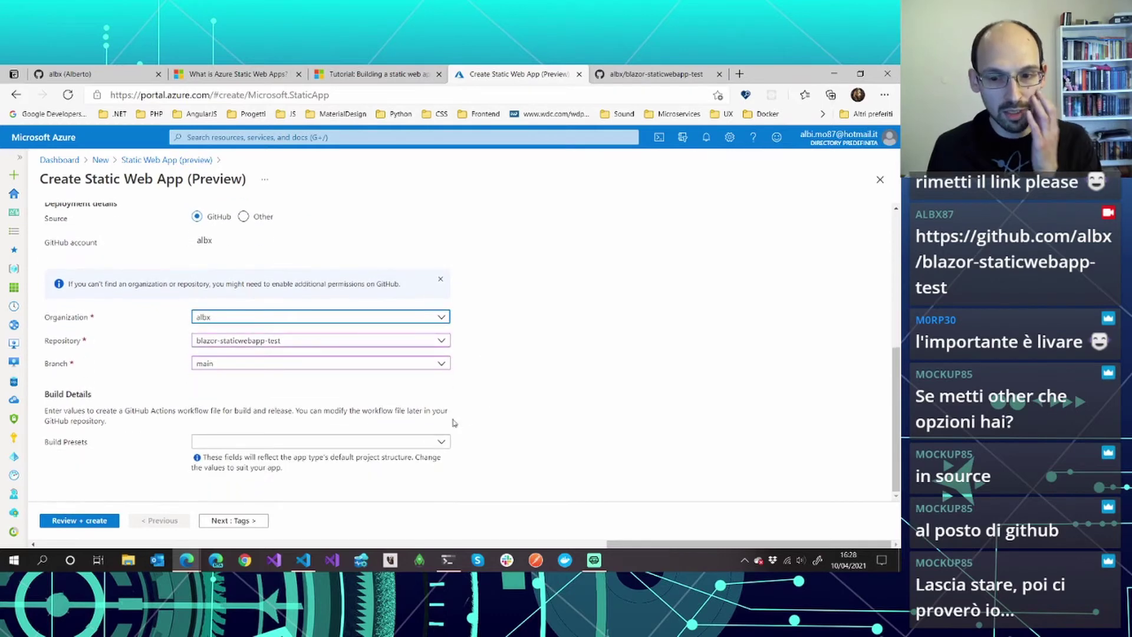
pyautogui.click(422, 442)
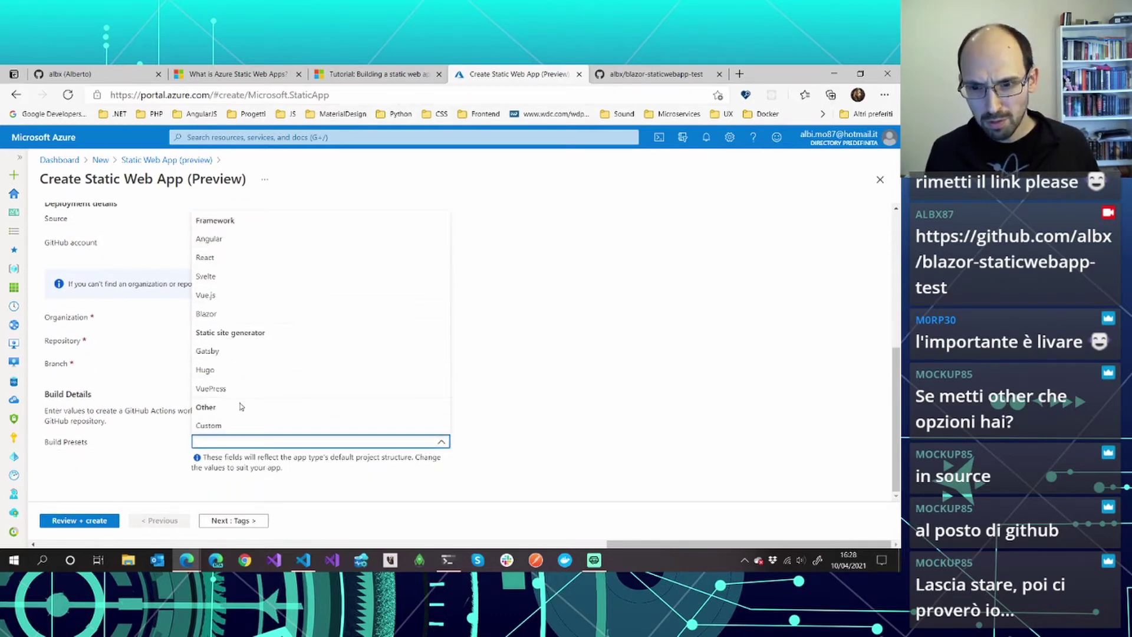
pyautogui.click(224, 314)
pyautogui.scroll(-2, 266, 366)
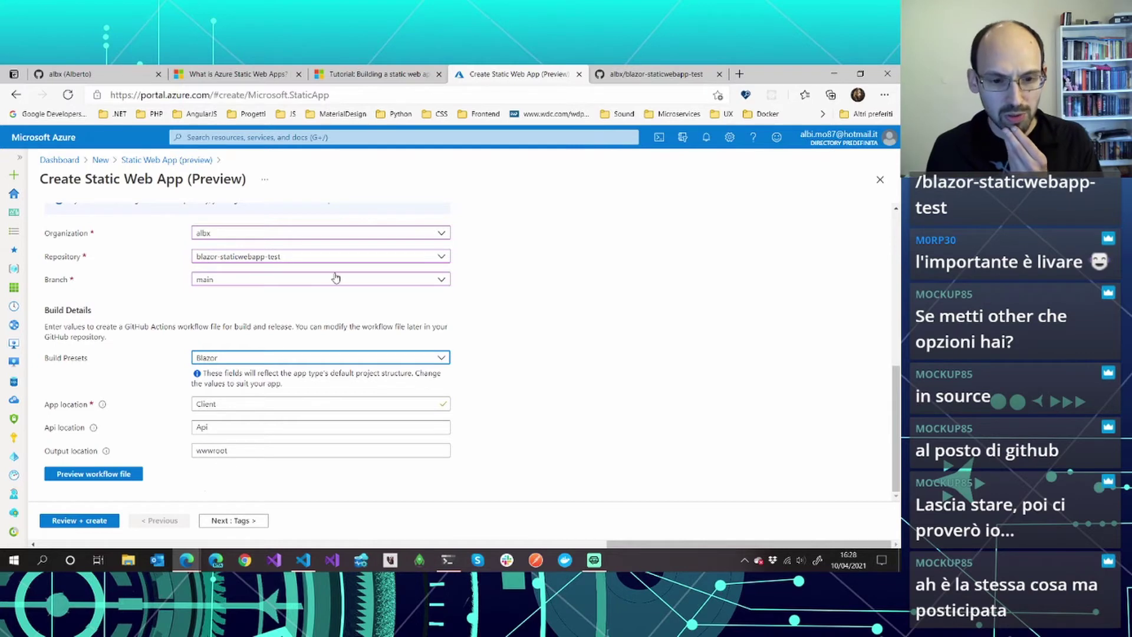
# - Check the Blazor tutorial for the instructions that follow the build preset selection
pyautogui.click(362, 74)
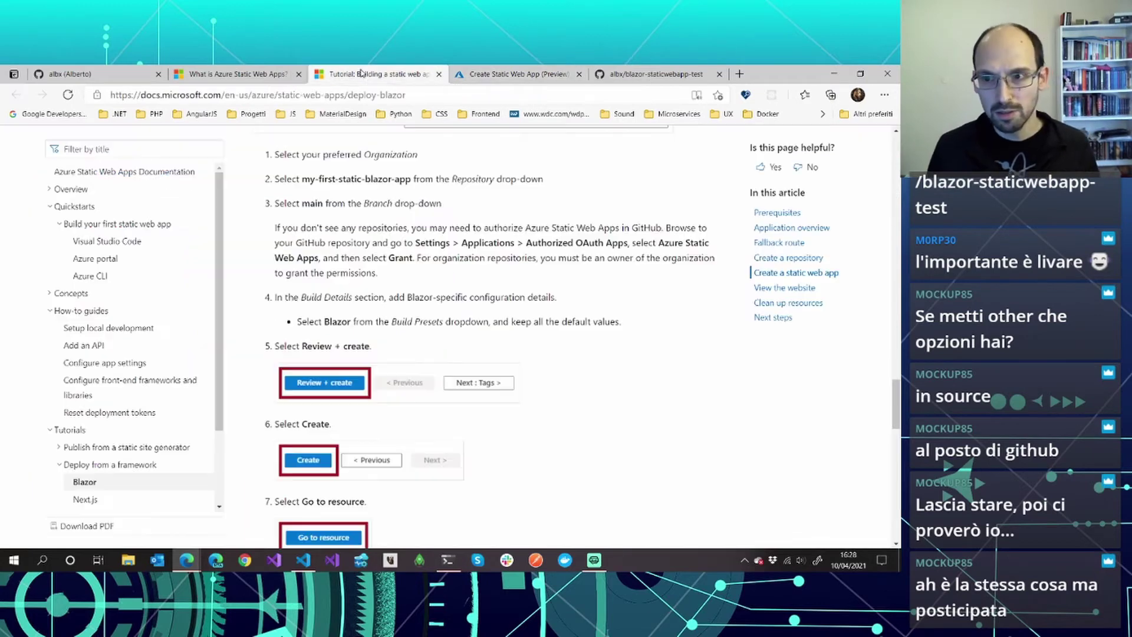
pyautogui.scroll(-3, 424, 318)
pyautogui.scroll(1, 417, 316)
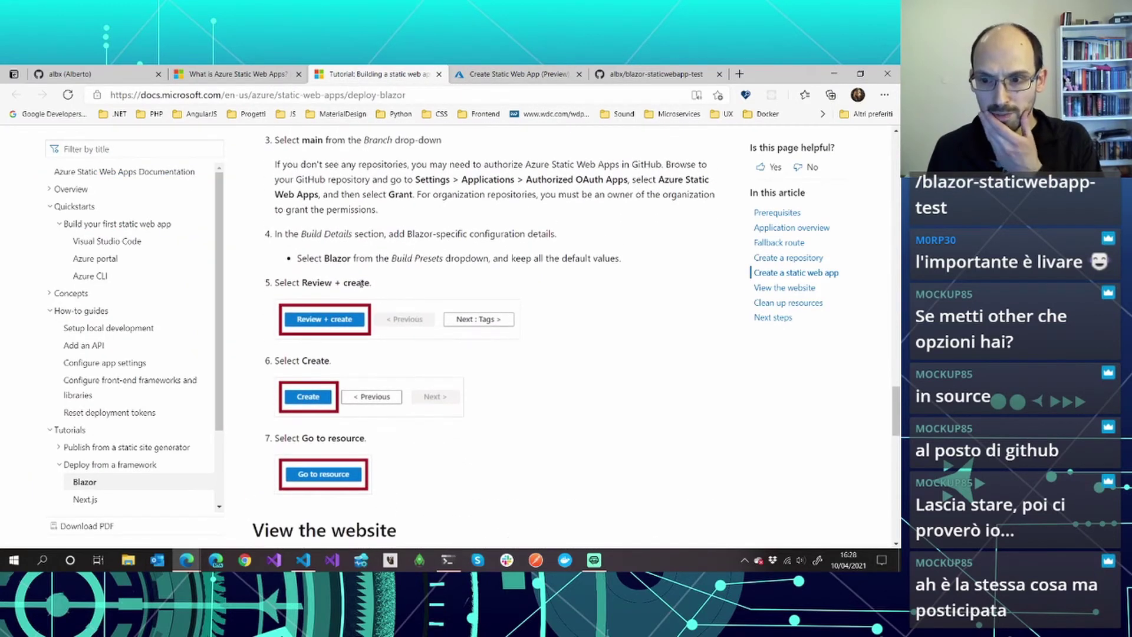
# - Review and create the albx-blazor-test static web app with the configured settings, and open the deployed resource's overview
pyautogui.scroll(-1, 312, 277)
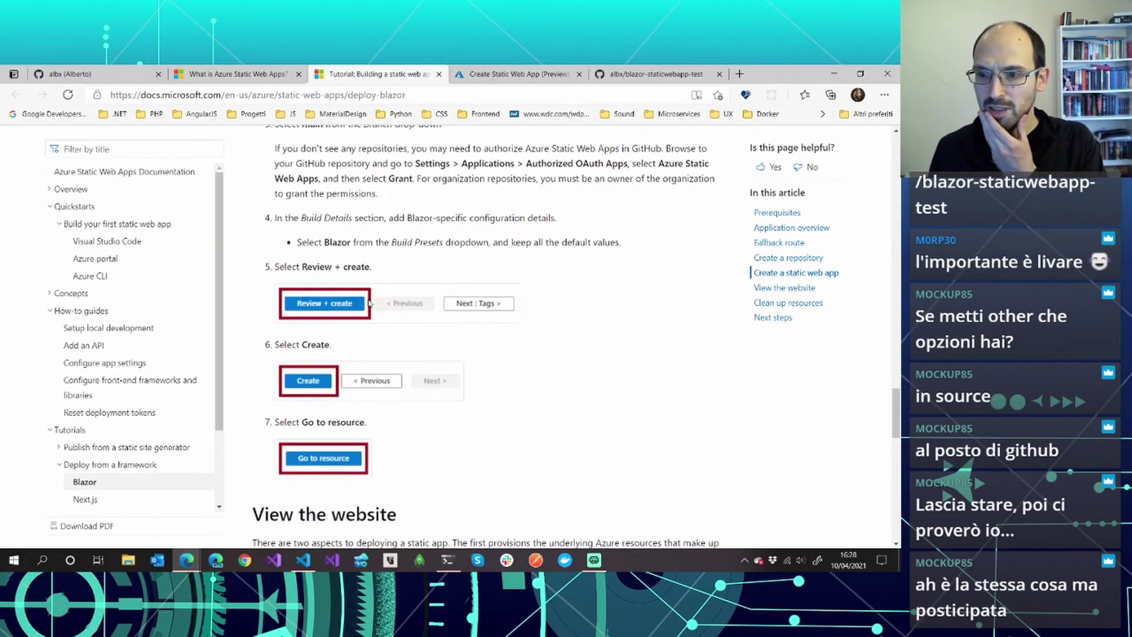
pyautogui.click(463, 75)
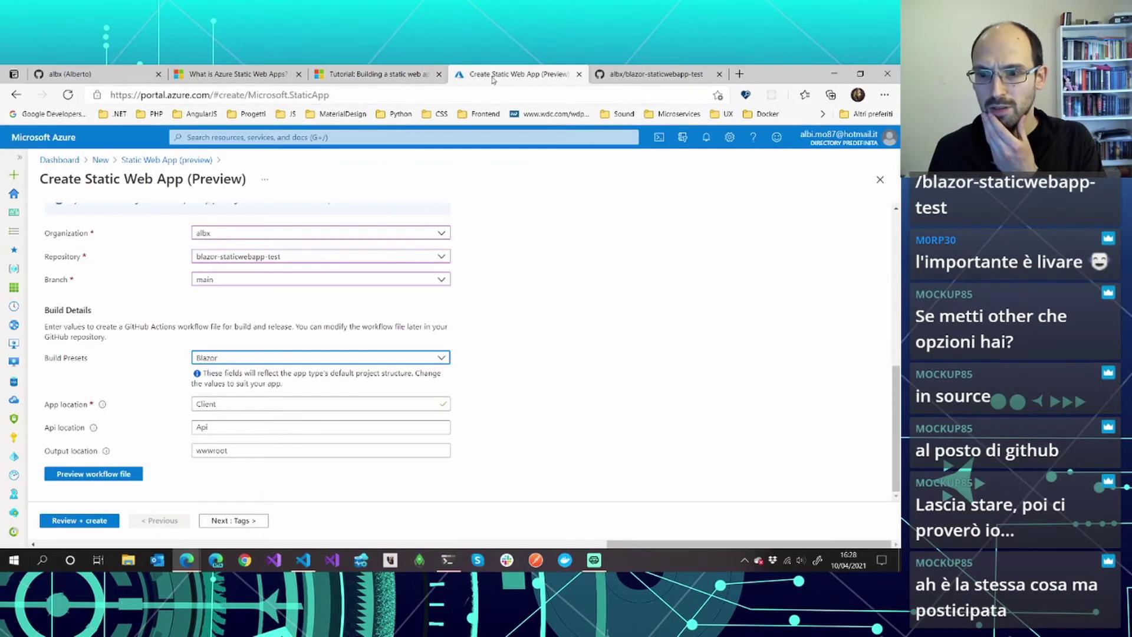
pyautogui.click(90, 526)
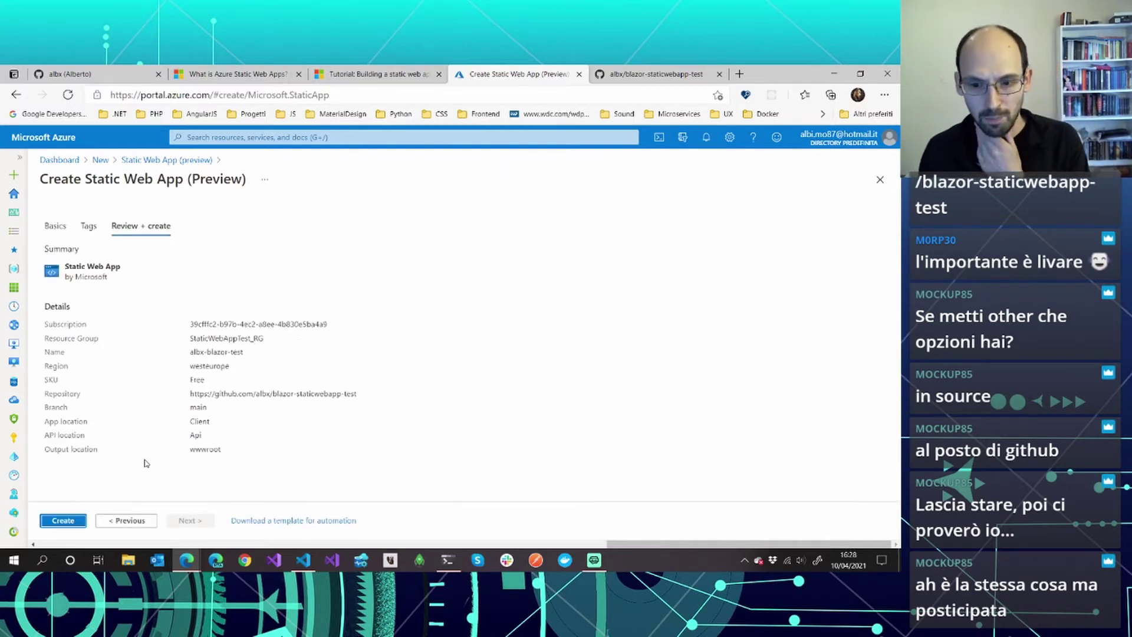
pyautogui.click(63, 521)
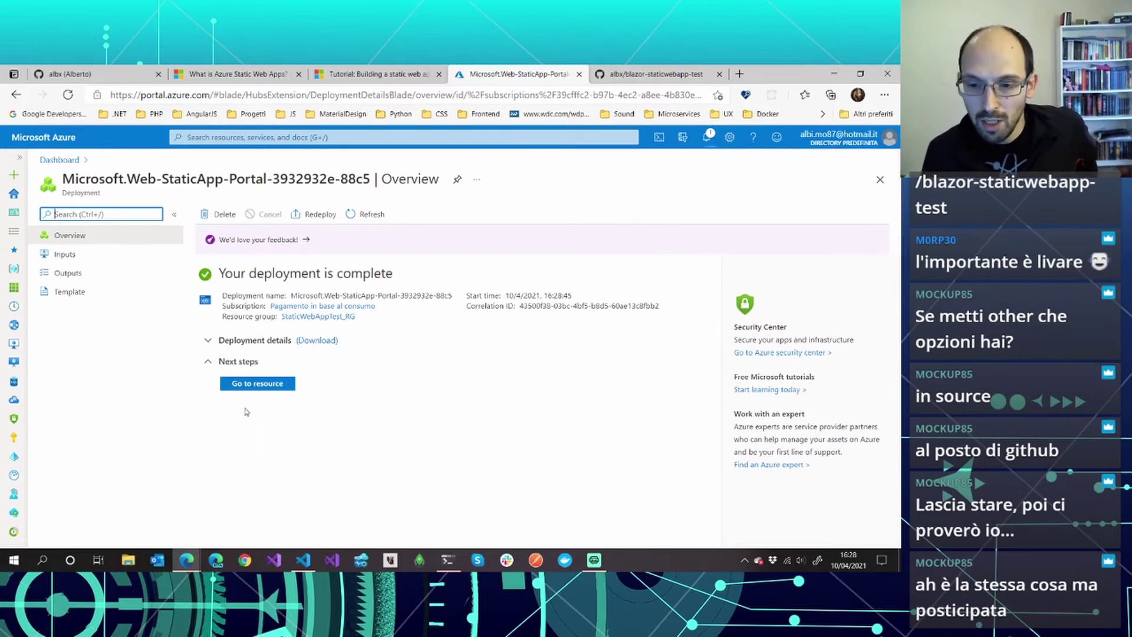
pyautogui.click(256, 384)
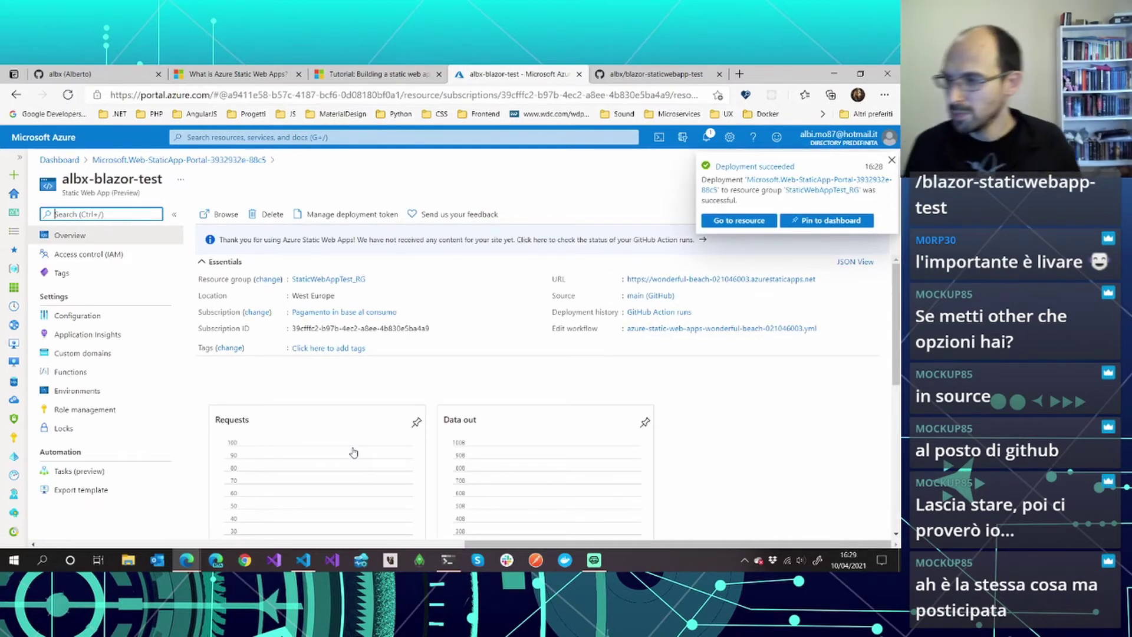
pyautogui.click(741, 223)
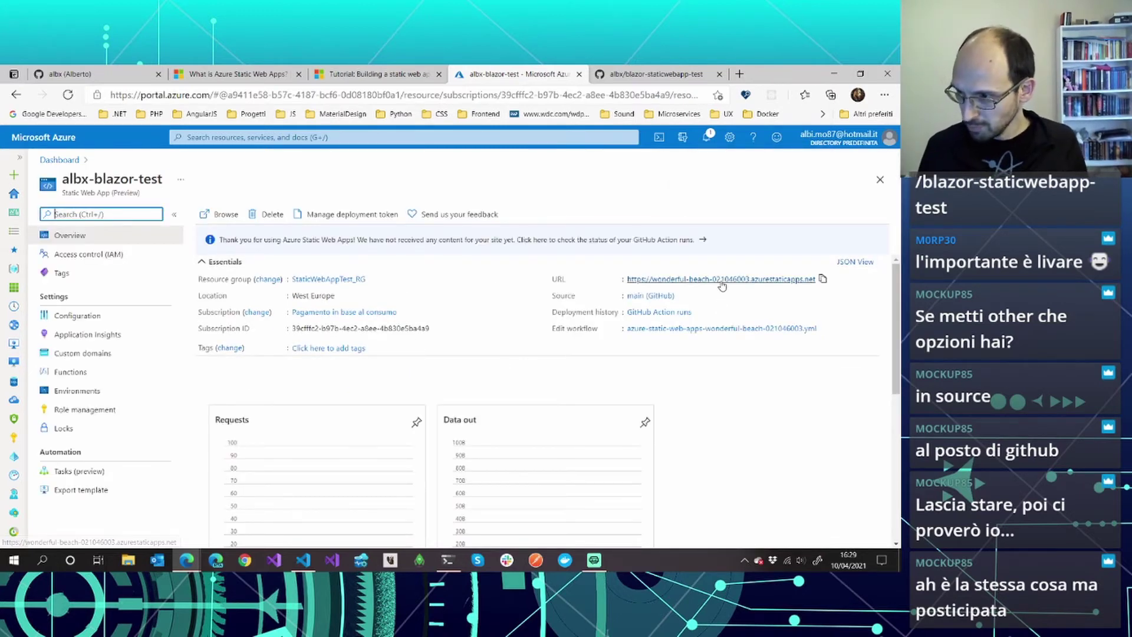
# - Read the Blazor tutorial's View the website section for how to check the deployment status and reach the site
pyautogui.click(382, 69)
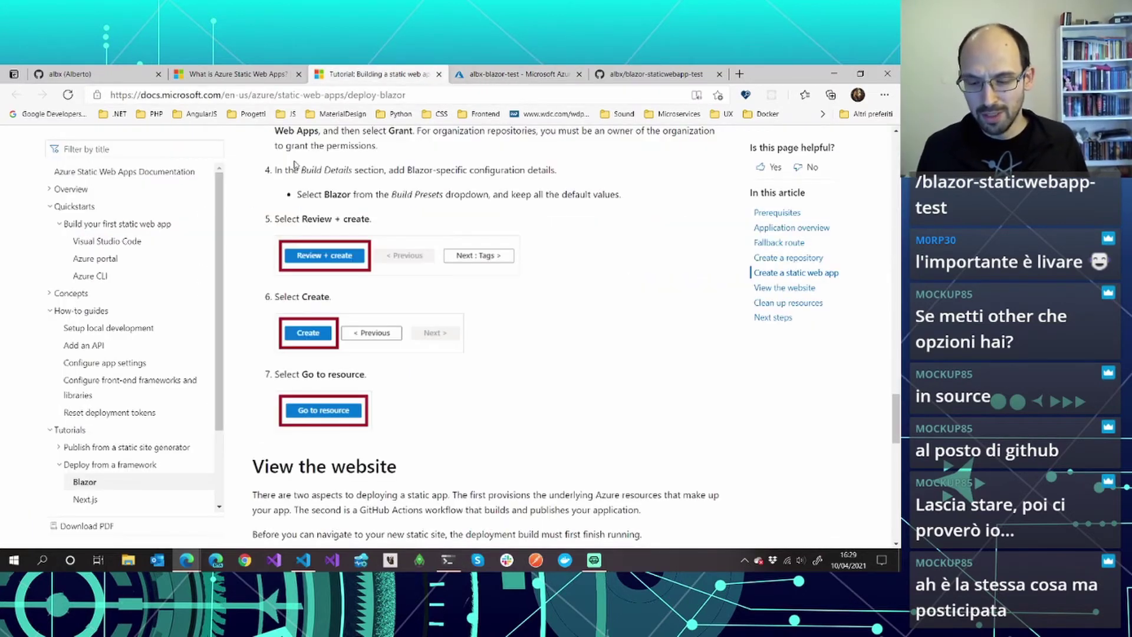
pyautogui.click(233, 74)
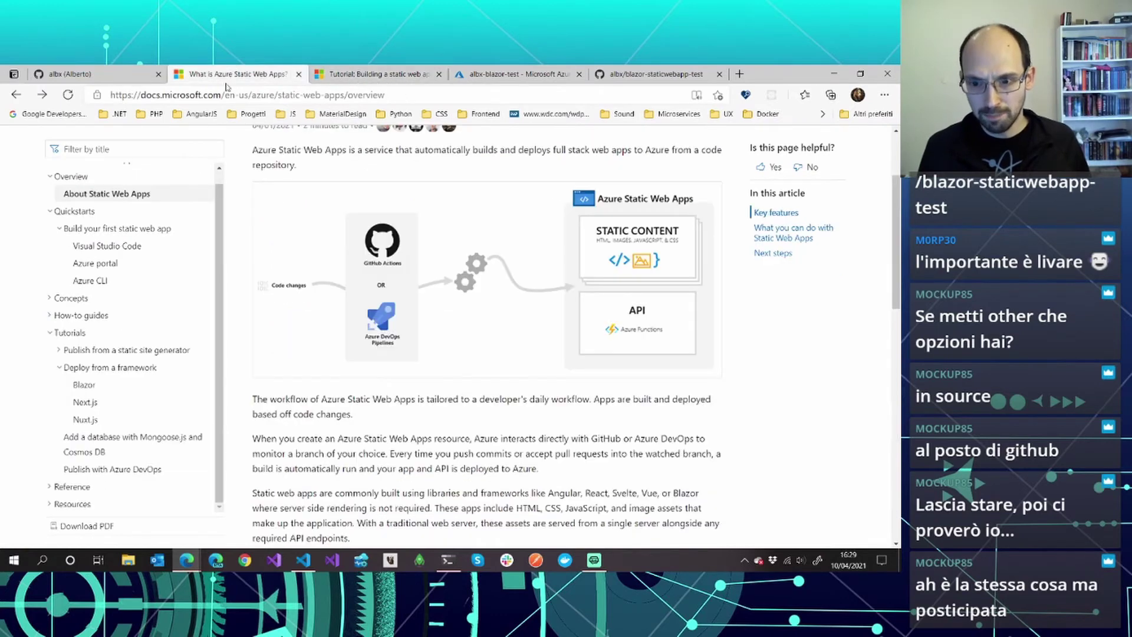
pyautogui.click(363, 74)
pyautogui.scroll(-5, 402, 328)
pyautogui.scroll(-2, 401, 327)
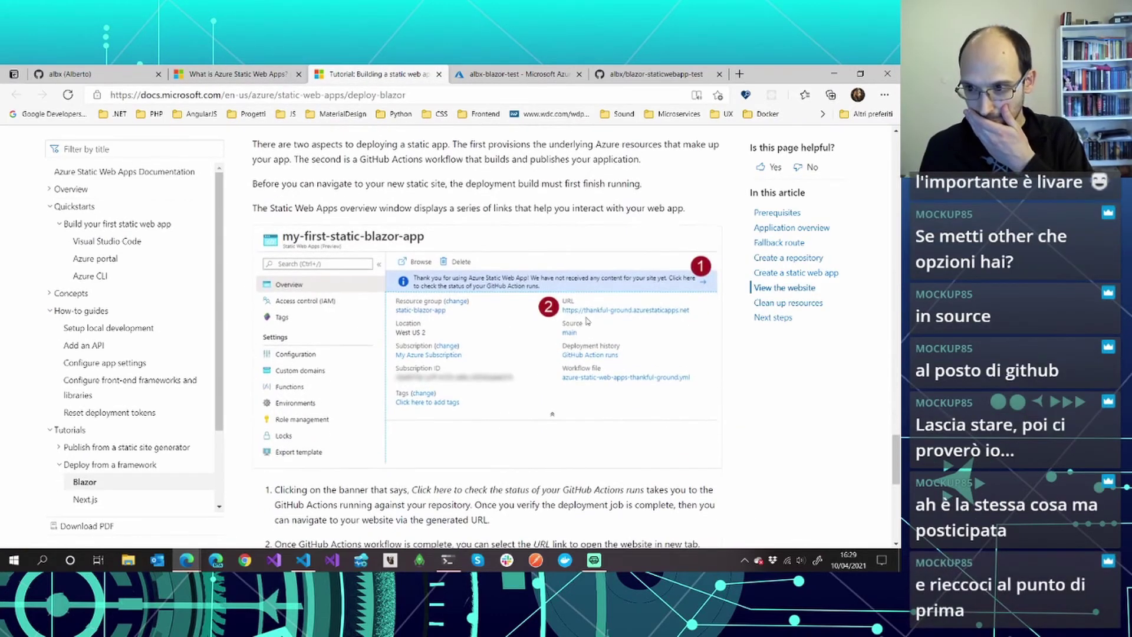
# - From the albx-blazor-test overview, check the GitHub Actions runs and open the Build and Deploy Job of the workflow file run
pyautogui.click(515, 72)
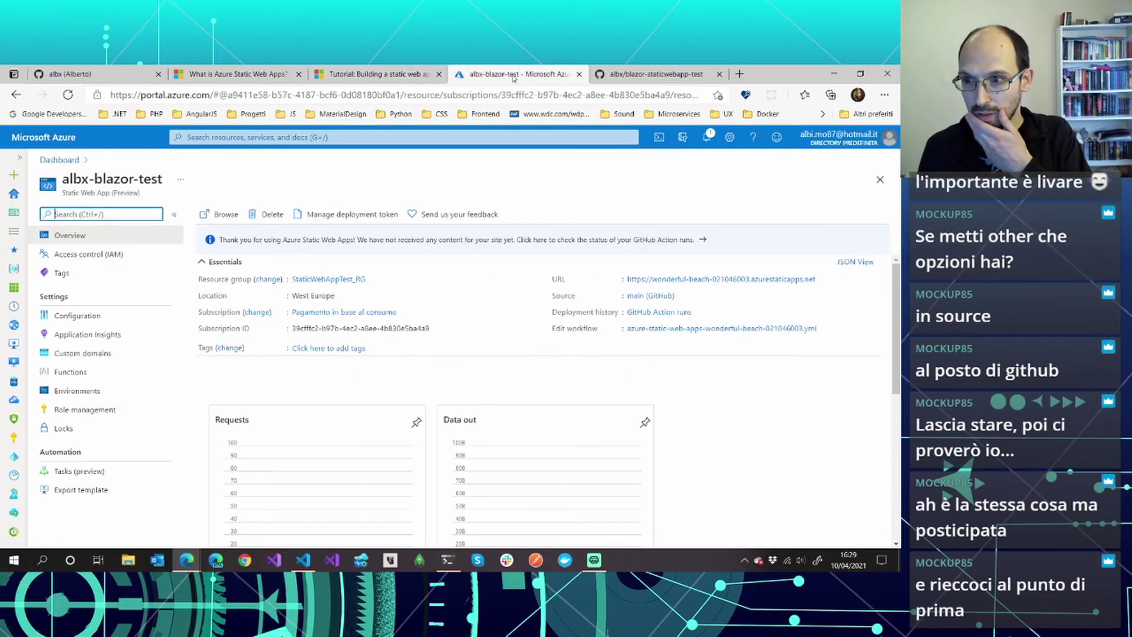
pyautogui.click(703, 240)
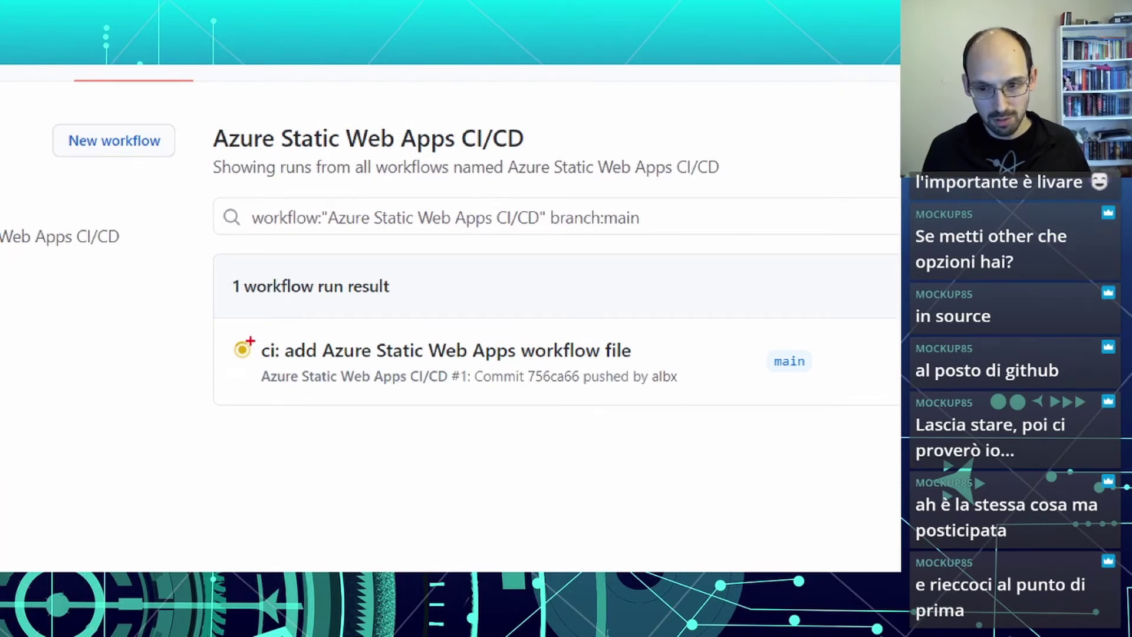
pyautogui.moveTo(231, 324); pyautogui.dragTo(235, 330)
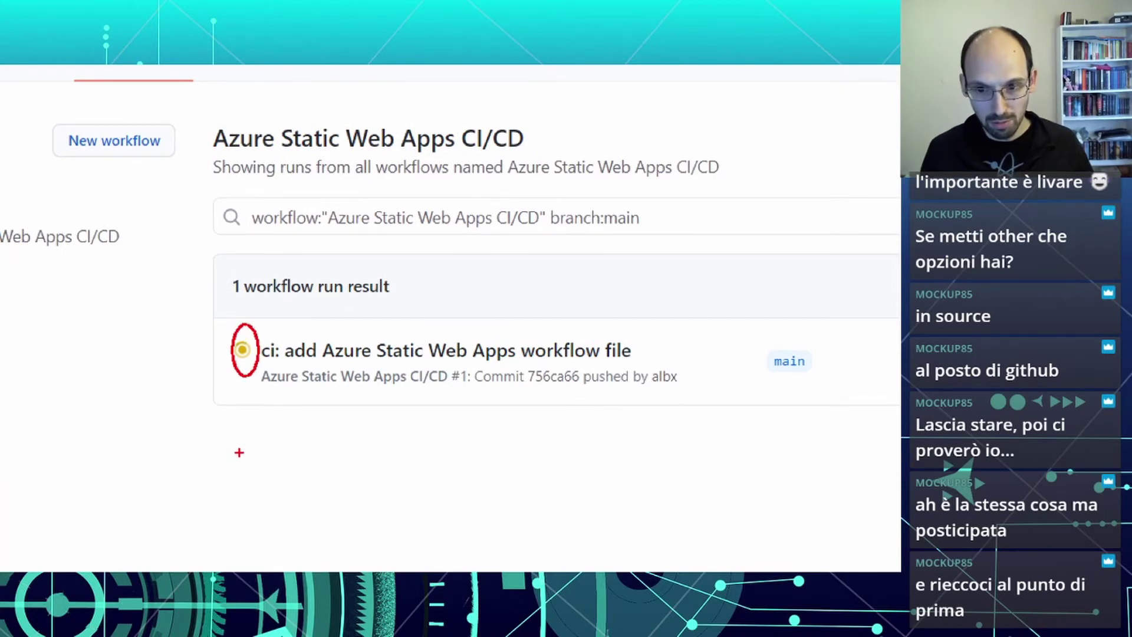
pyautogui.press('Escape')
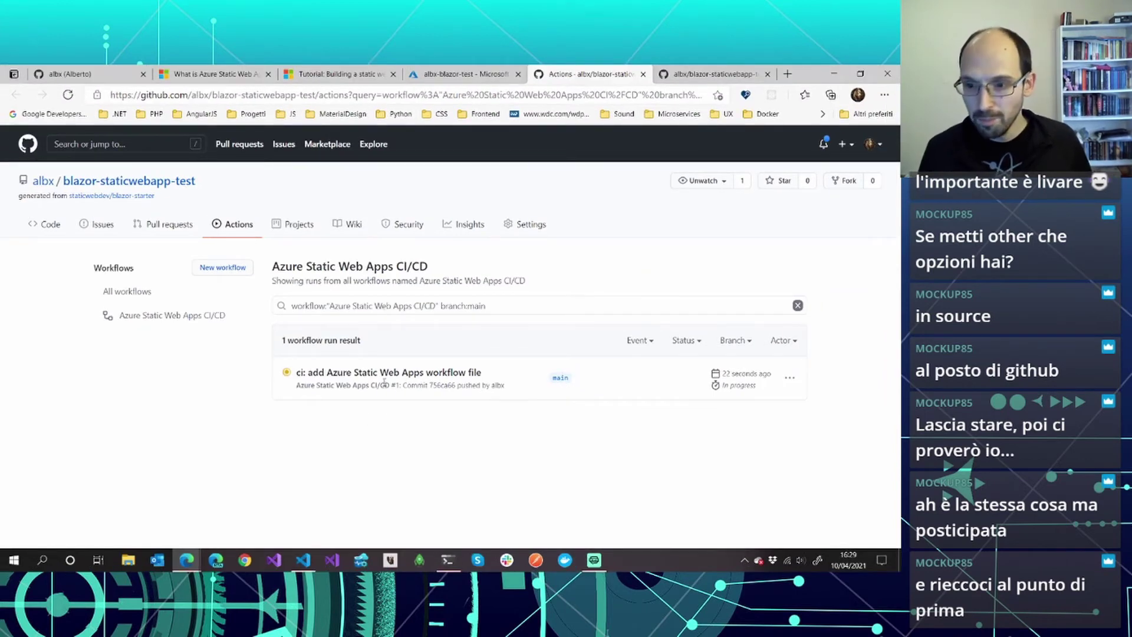
pyautogui.click(366, 373)
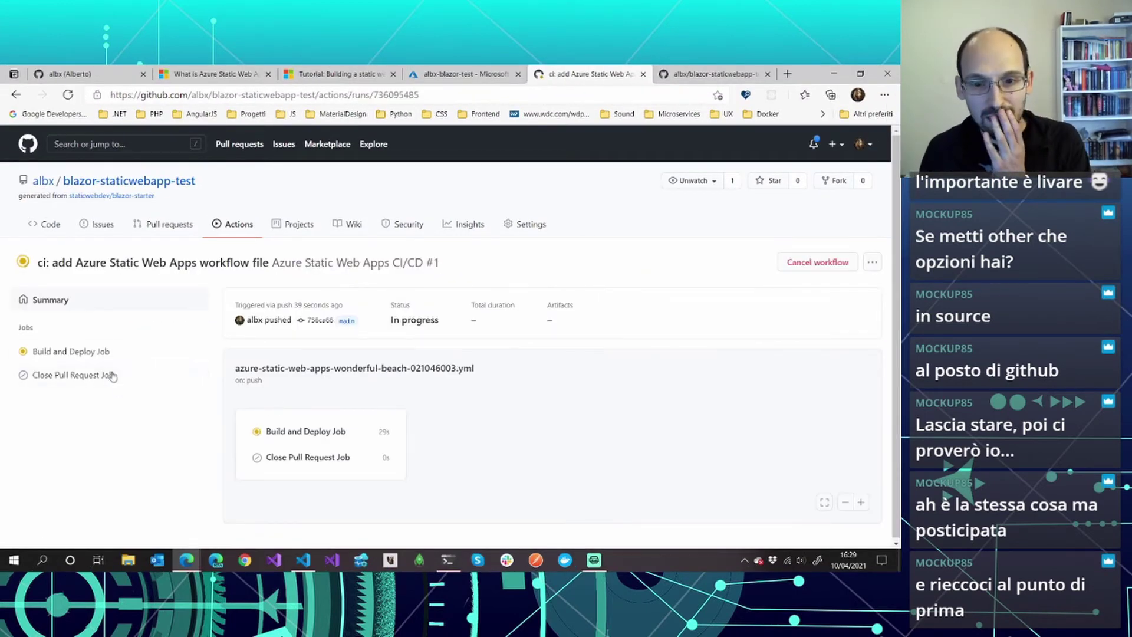
pyautogui.click(108, 352)
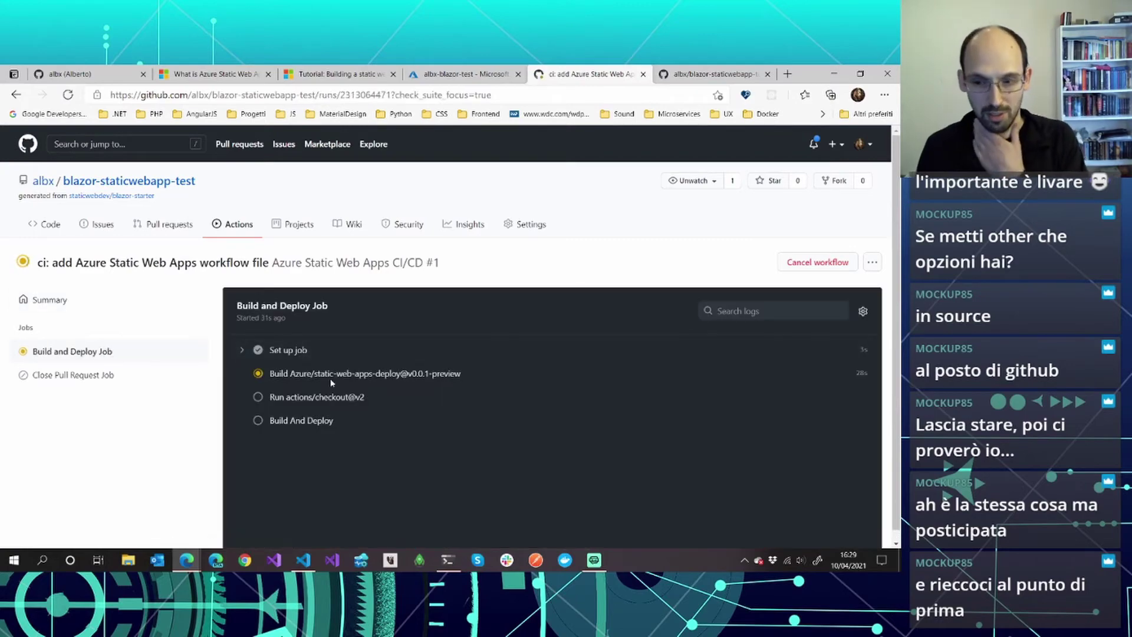